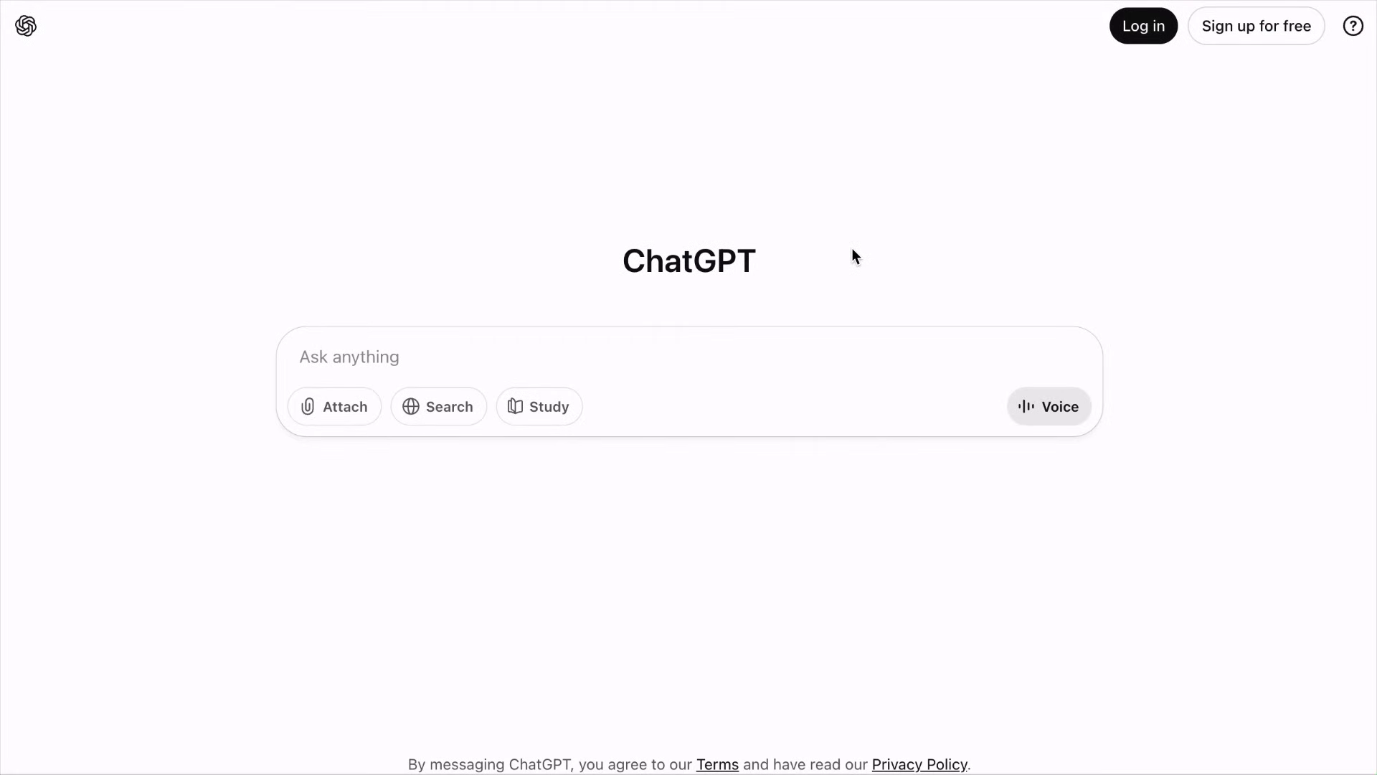
# - Ask "What are the common dog symptoms?" and read through the answer
pyautogui.click(797, 354)
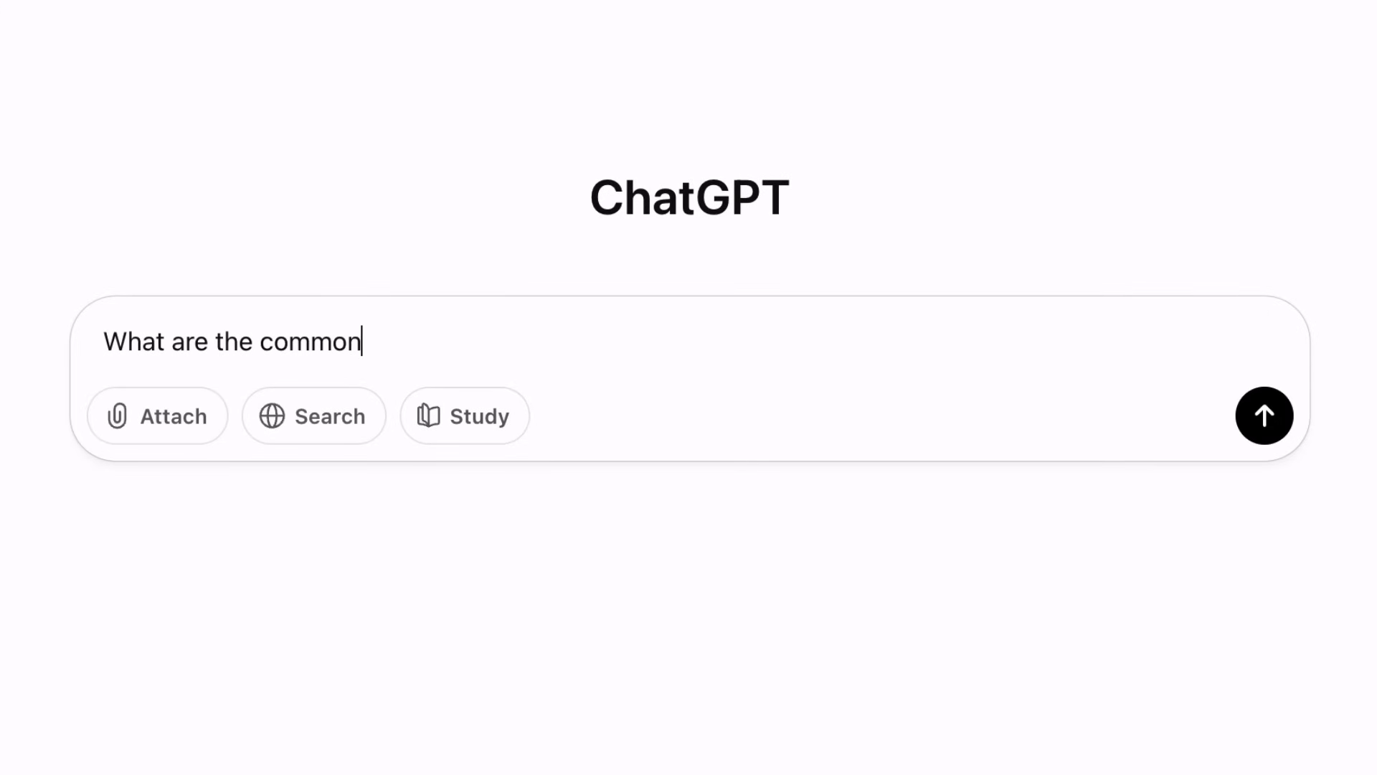
pyautogui.write('What are the common dog symptoms?')
pyautogui.press('Return')
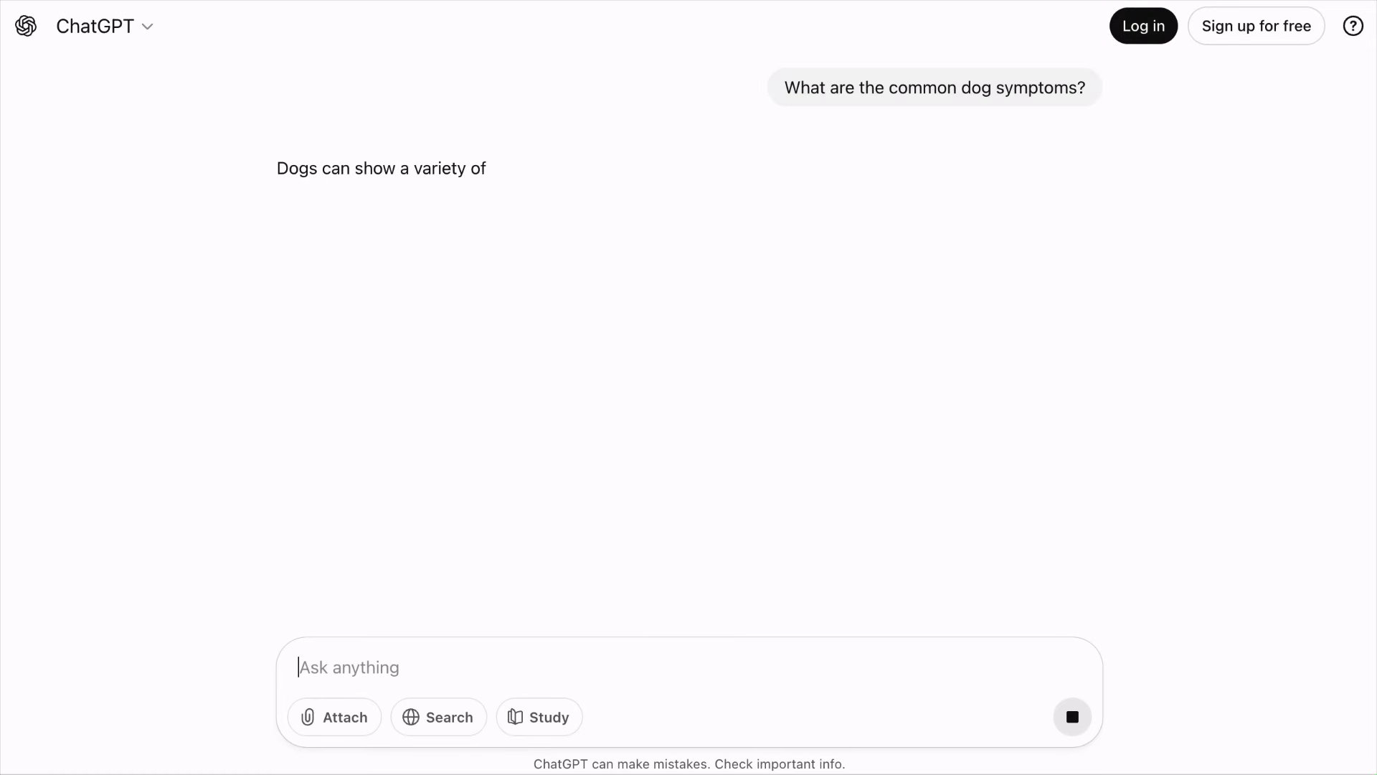
pyautogui.scroll(-16, 818, 320)
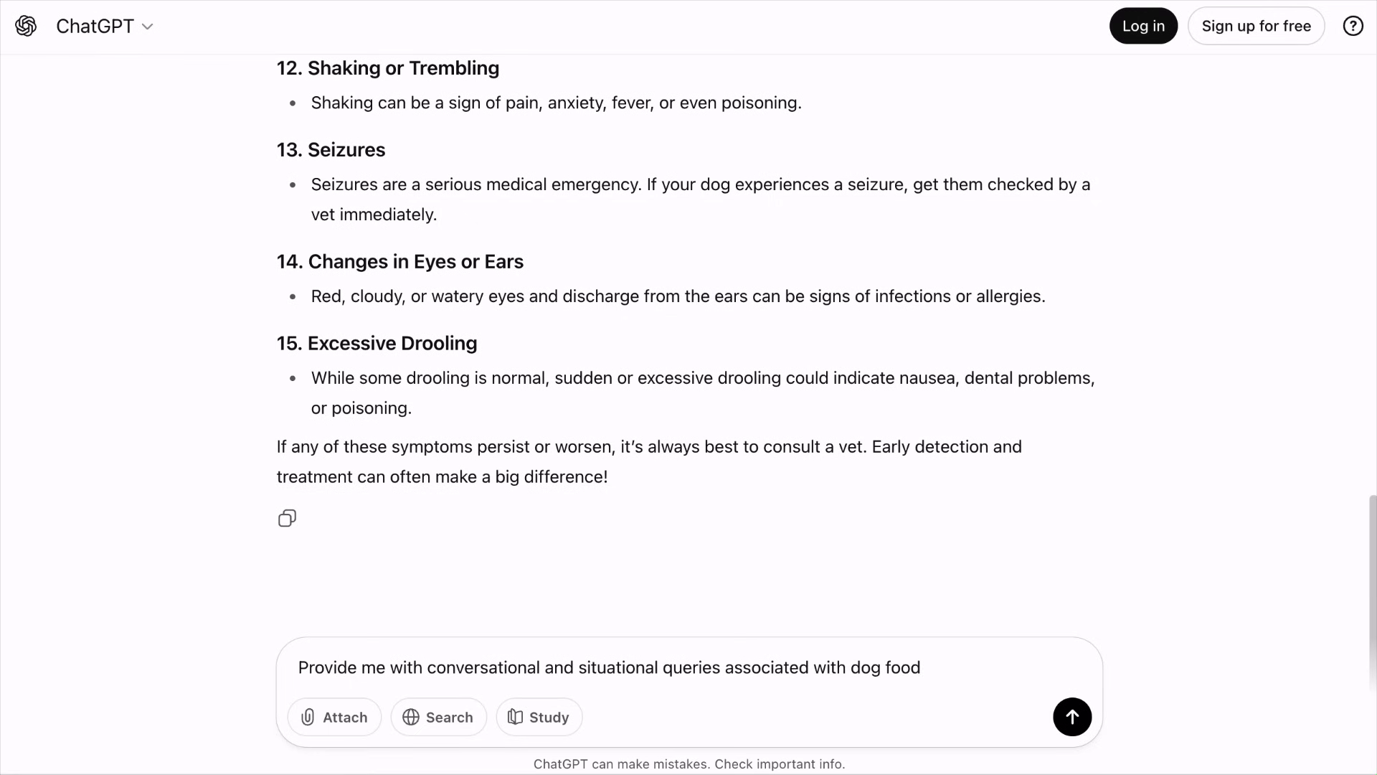
# - Ask for conversational and situational queries associated with dog food and the listed symptoms that dog owners would likely search for on LLMS
pyautogui.write('mptoms that dog owners would likely search for on LLMS')
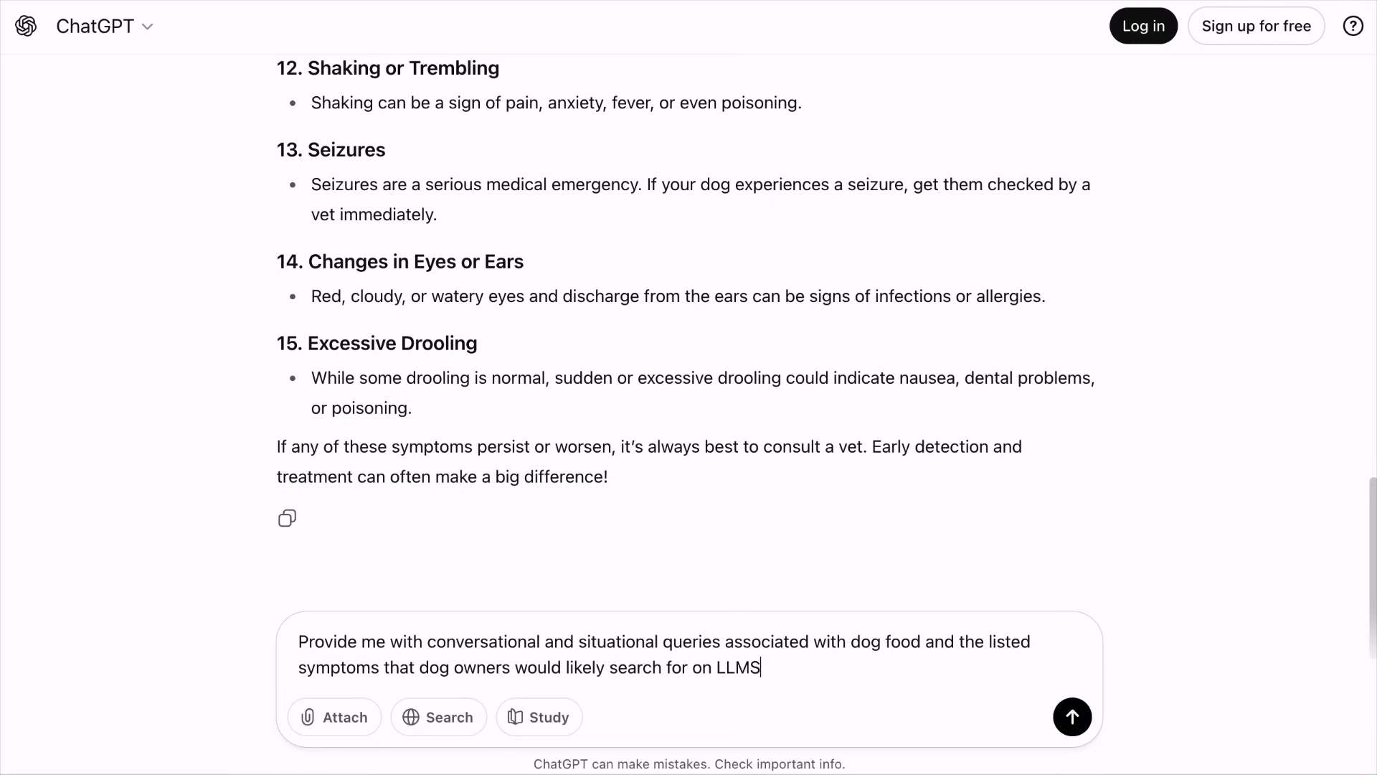
pyautogui.press('Return')
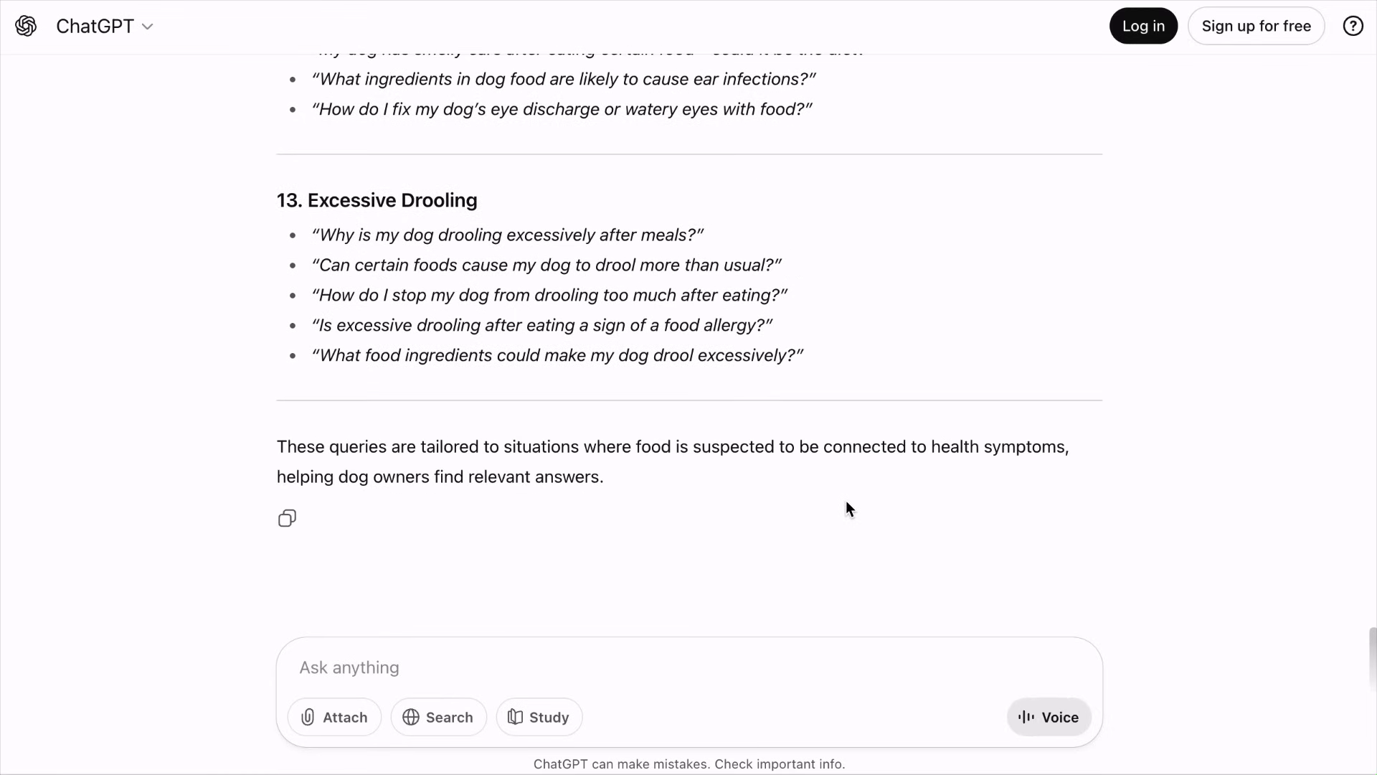
pyautogui.scroll(20, 846, 501)
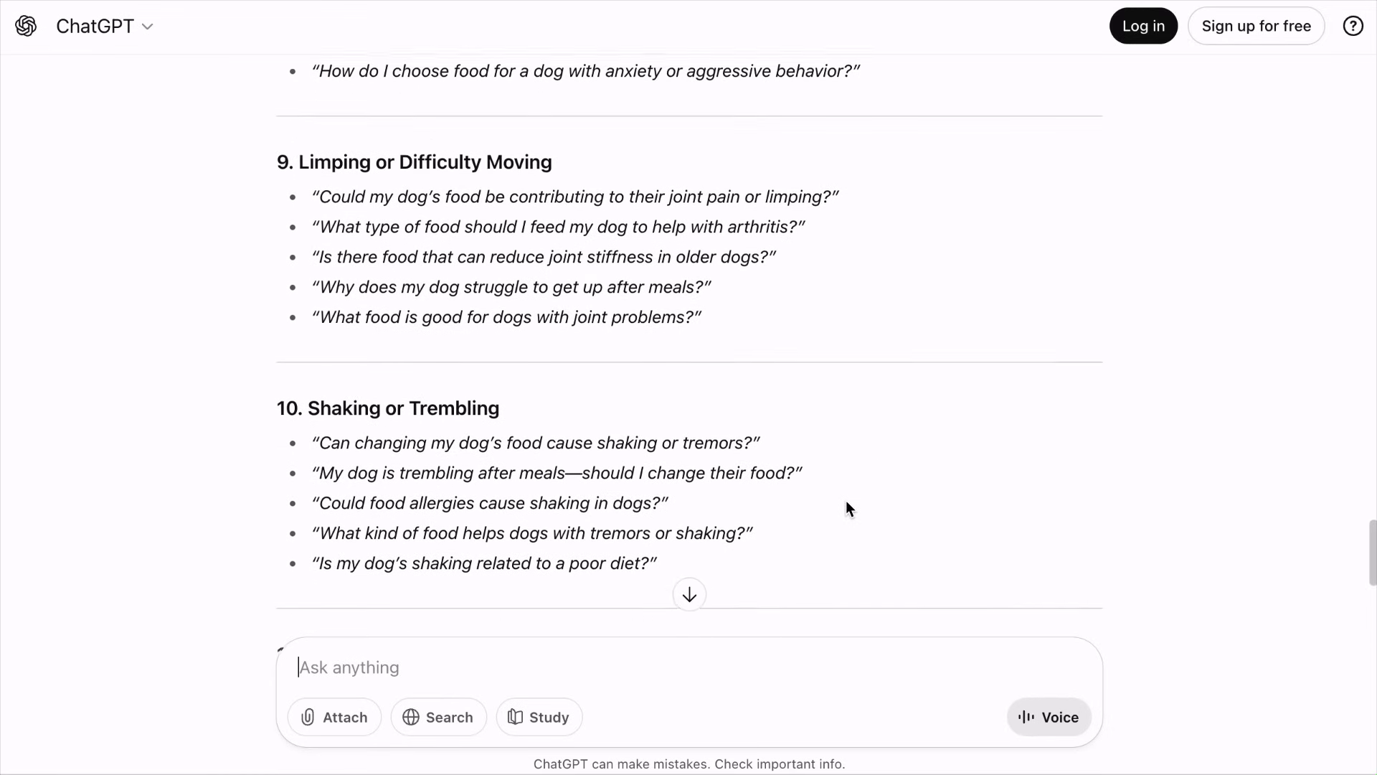
pyautogui.scroll(10, 846, 501)
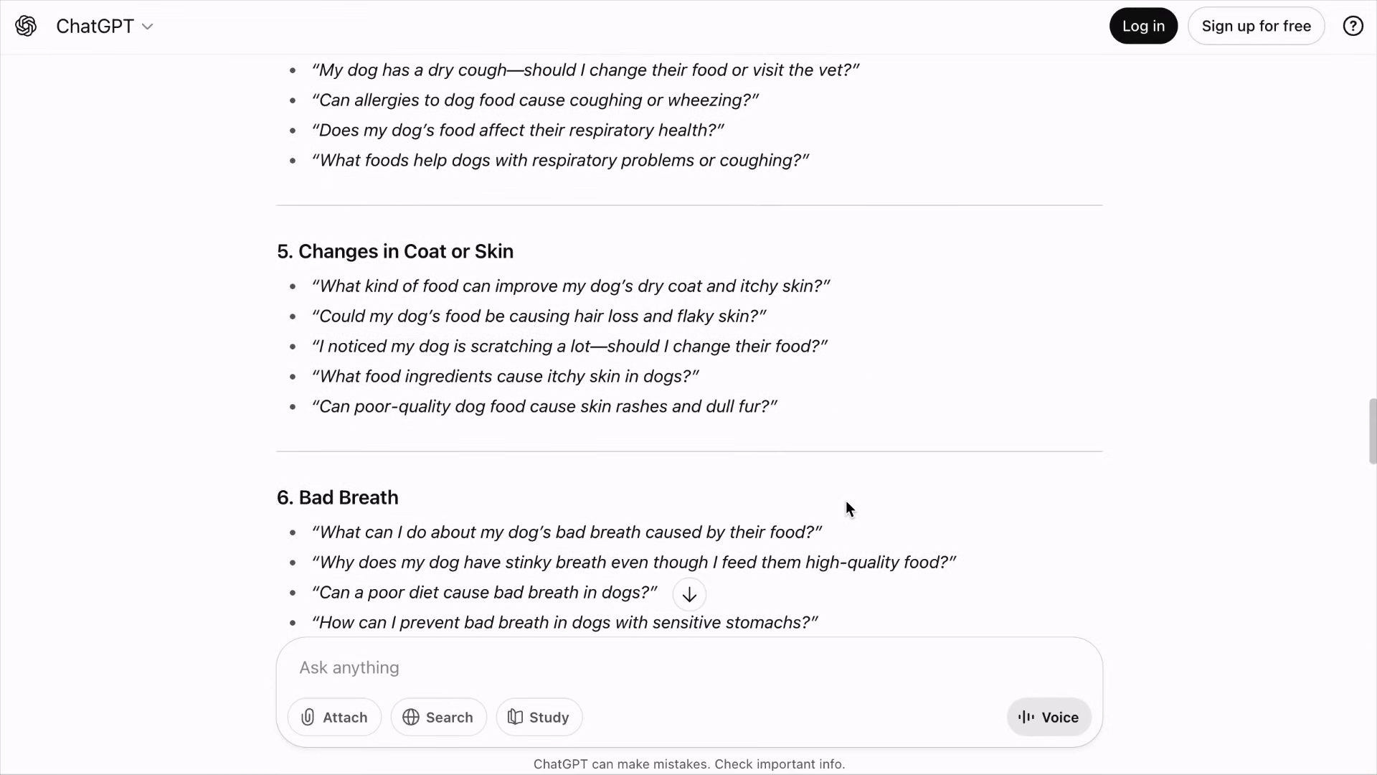
pyautogui.scroll(10, 845, 500)
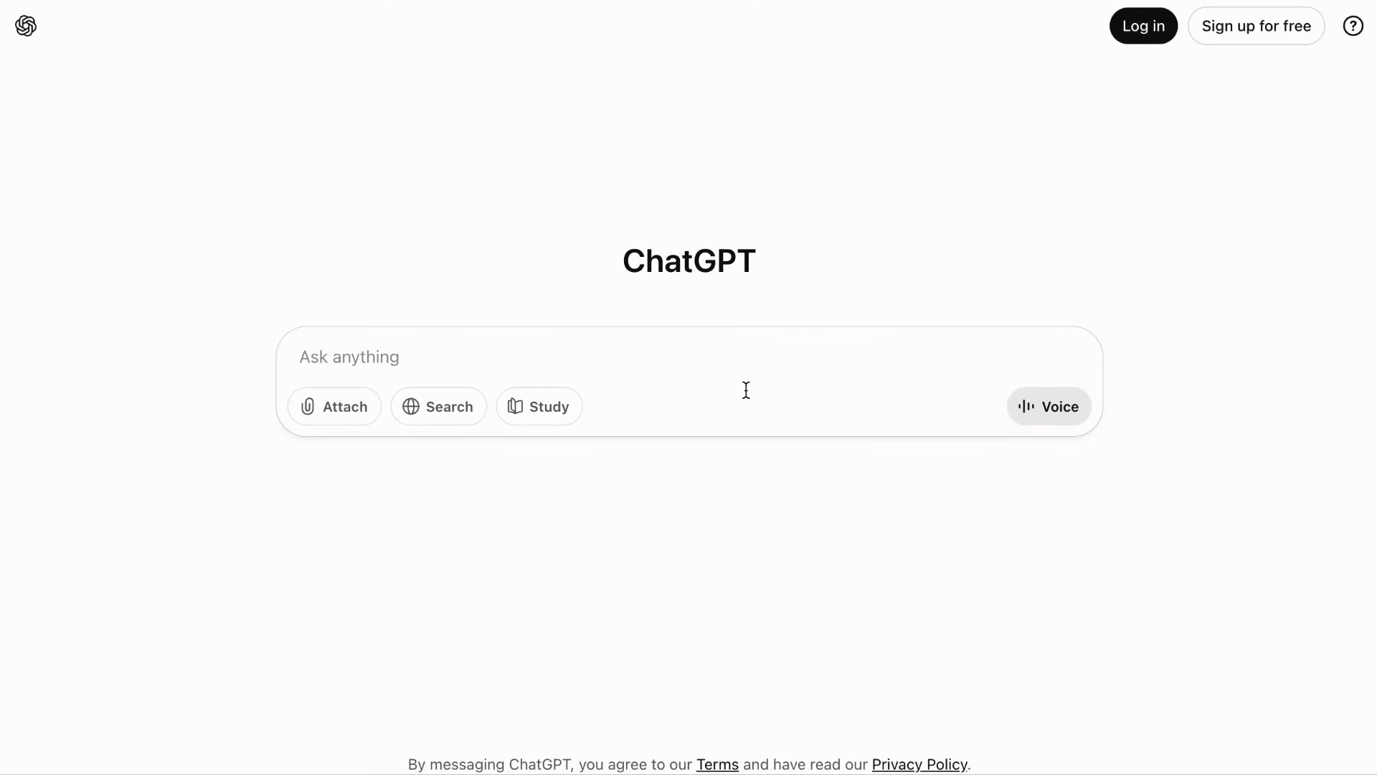
# - Enter a product-promotion prompt template in a new chat, requesting the common denominator, logical subcategories, and conversational and situational queries grouped under each subcategory
pyautogui.write('I am promoting [insert product/service] ("product"). Please:  1. Identify the common denominator that connects customer problems, situations, or needs back to this product (similar to how \'dog symptoms\' connect back to dog food).  2. Break the denominator into logical subcategories (like digestive, skin, mobility for dogs; or technical SEO, on-page SEO, traffic growth for plugins).  3. Provide conversational and situational queries that real people would ask online, grouped under each subcategory, that naturally point toward my product as the solution.')
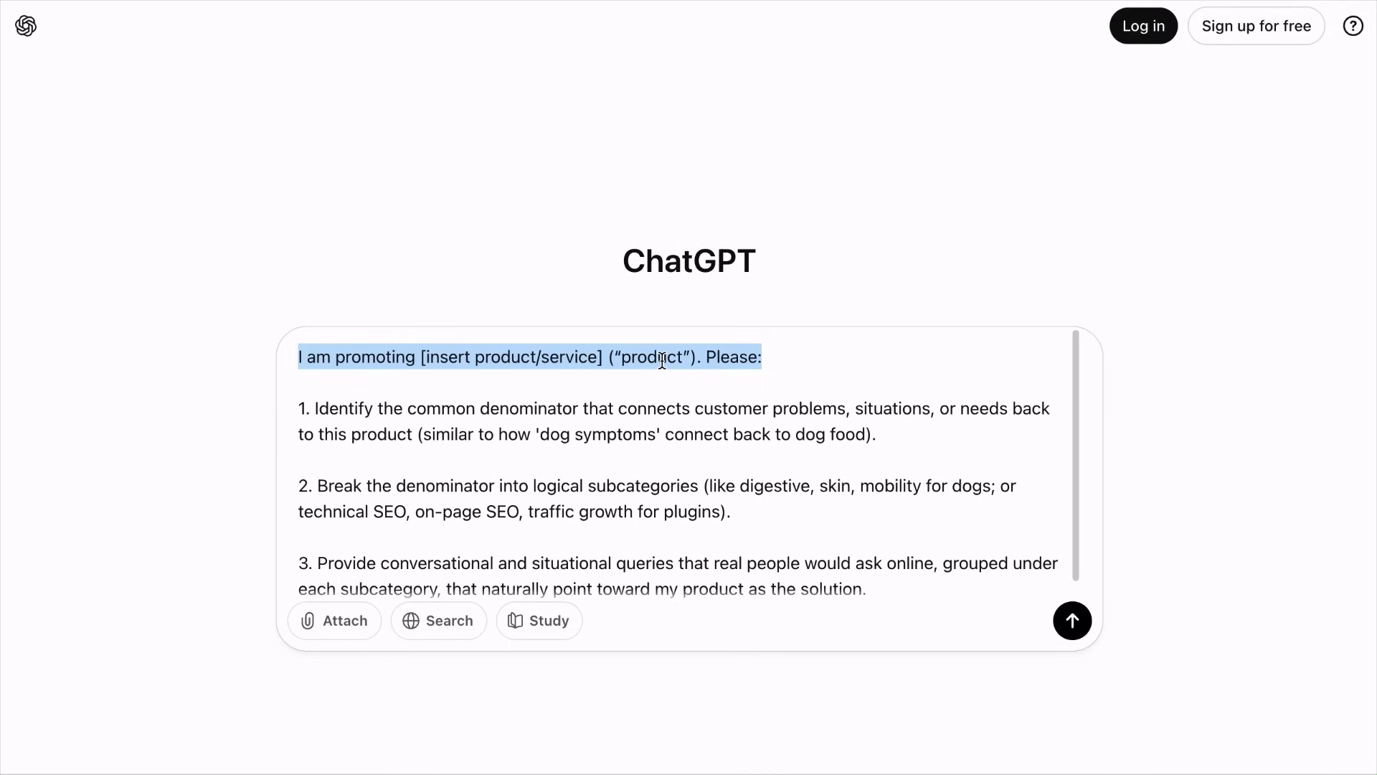
pyautogui.click(299, 413)
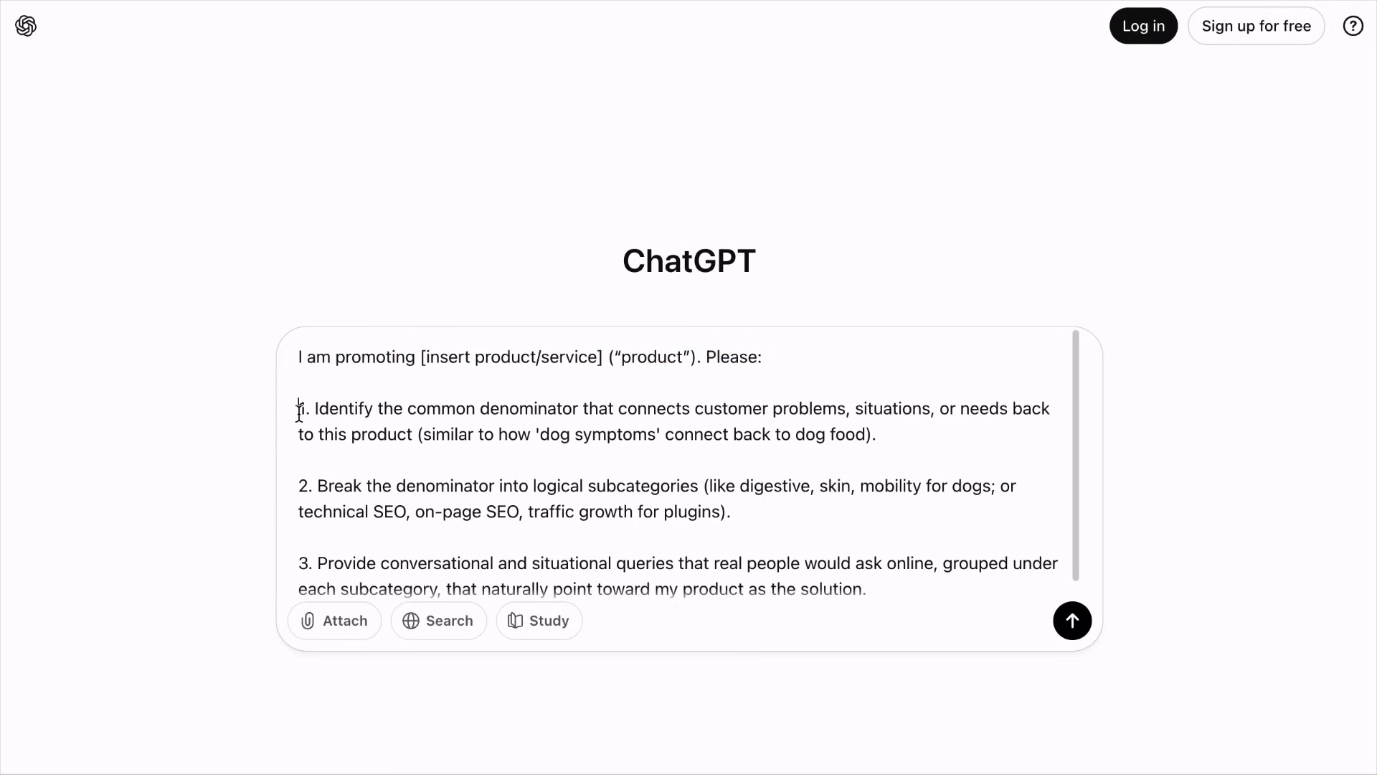
pyautogui.moveTo(754, 413); pyautogui.dragTo(977, 432)
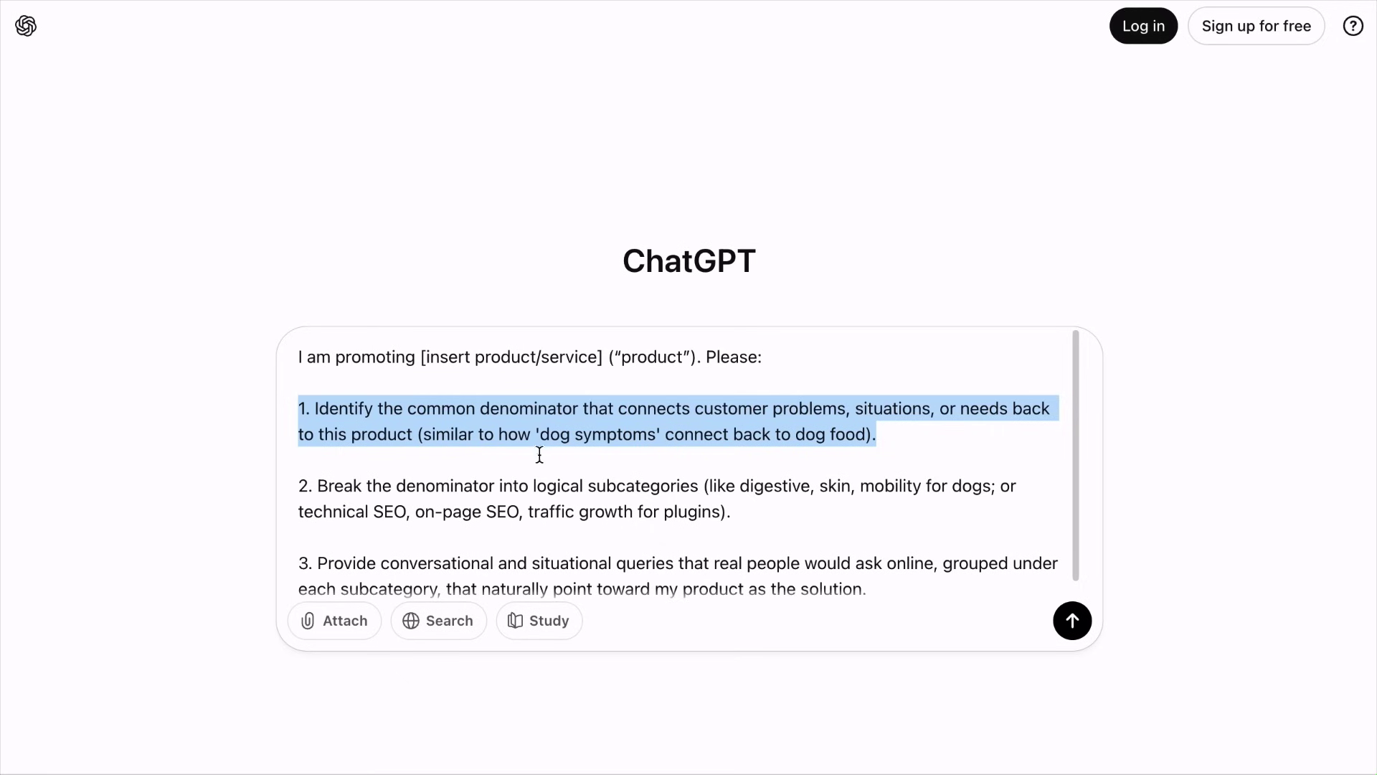
pyautogui.moveTo(301, 493); pyautogui.dragTo(813, 512)
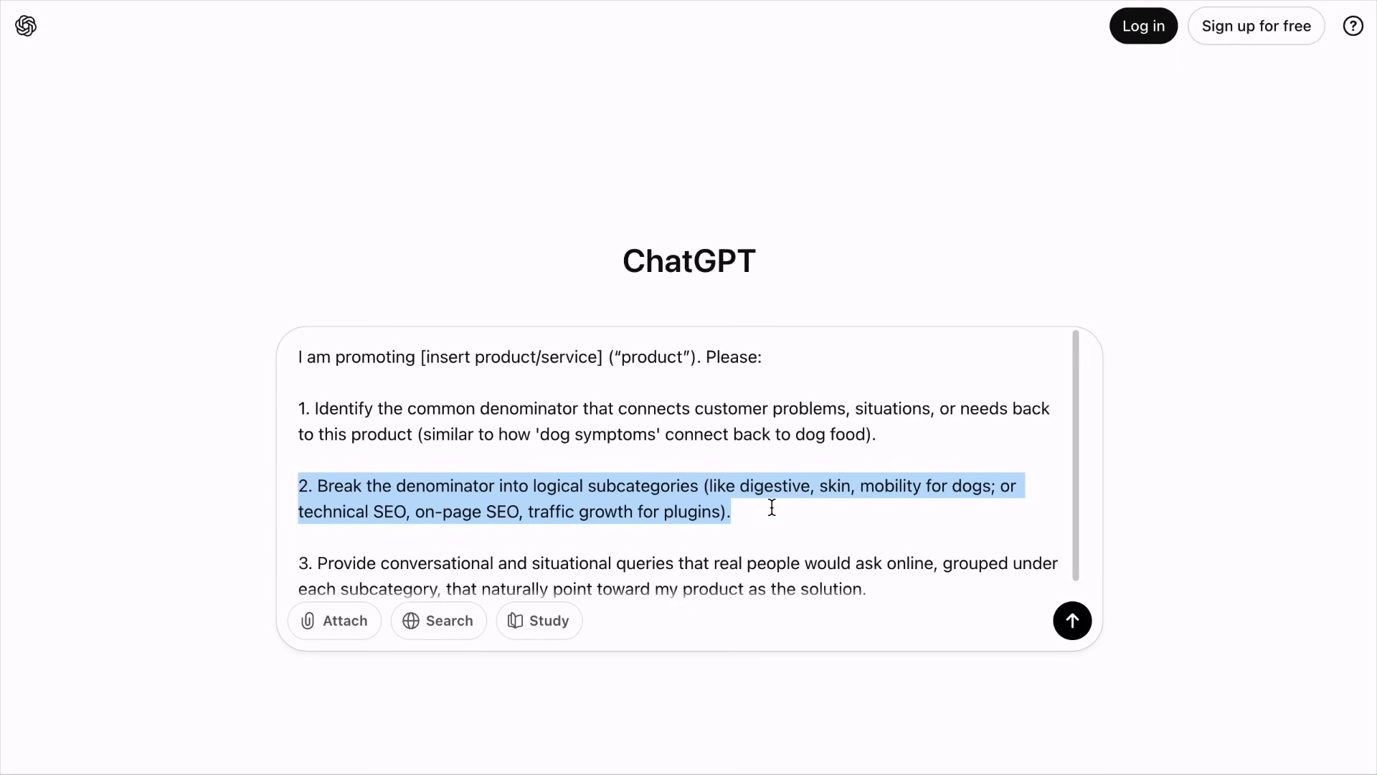
pyautogui.scroll(-1, 772, 505)
pyautogui.moveTo(300, 546); pyautogui.dragTo(359, 552)
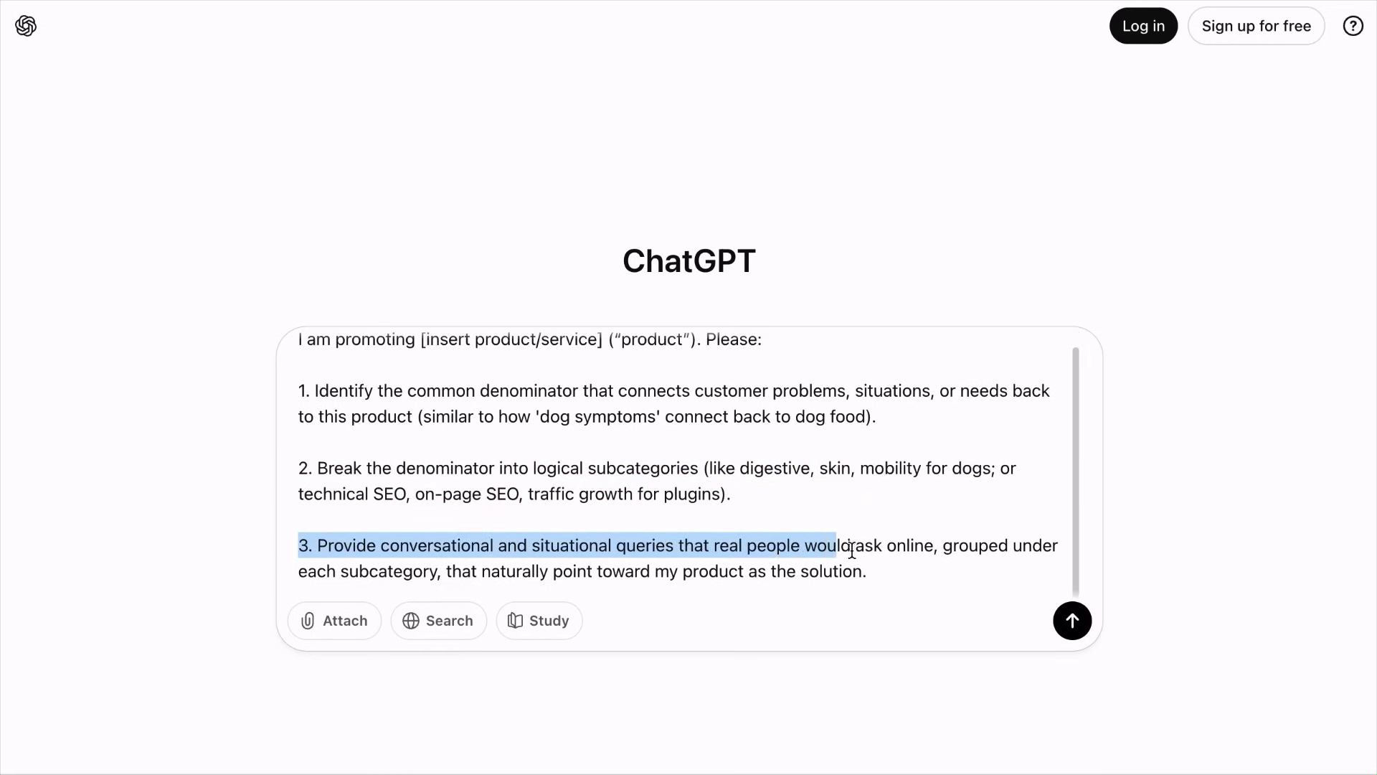
pyautogui.moveTo(841, 551); pyautogui.dragTo(953, 571)
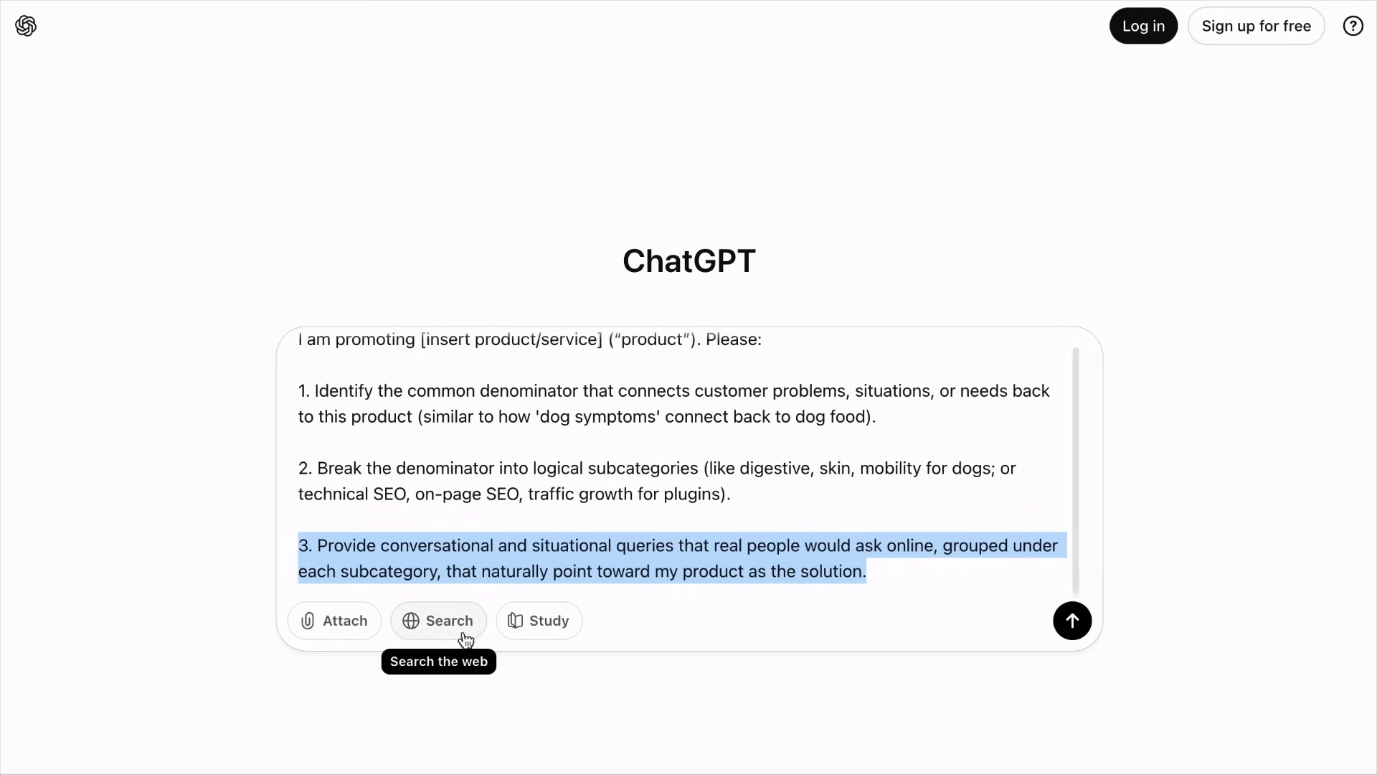
# - Submit the prompt with web search enabled and a meal subscription in place of the product placeholder, and review the answer
pyautogui.click(437, 637)
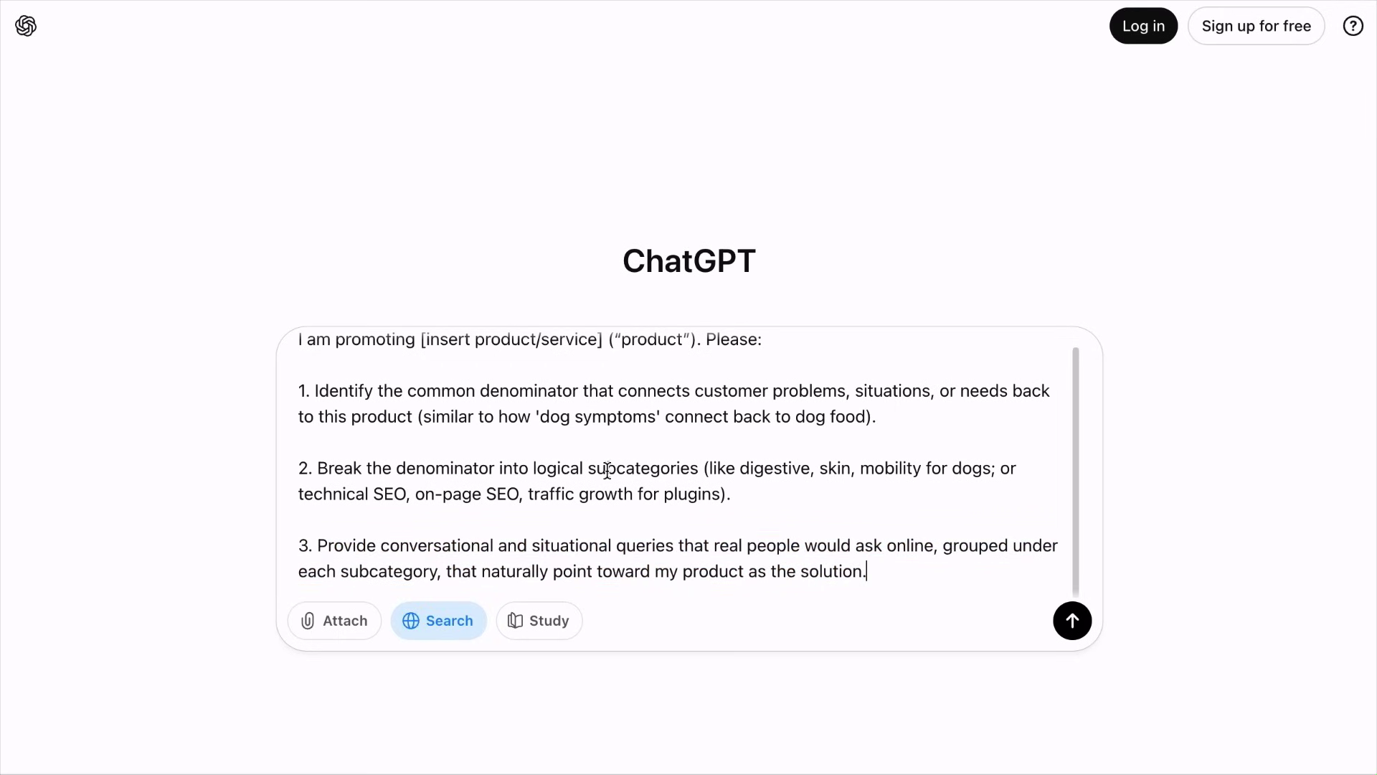
pyautogui.scroll(1, 587, 392)
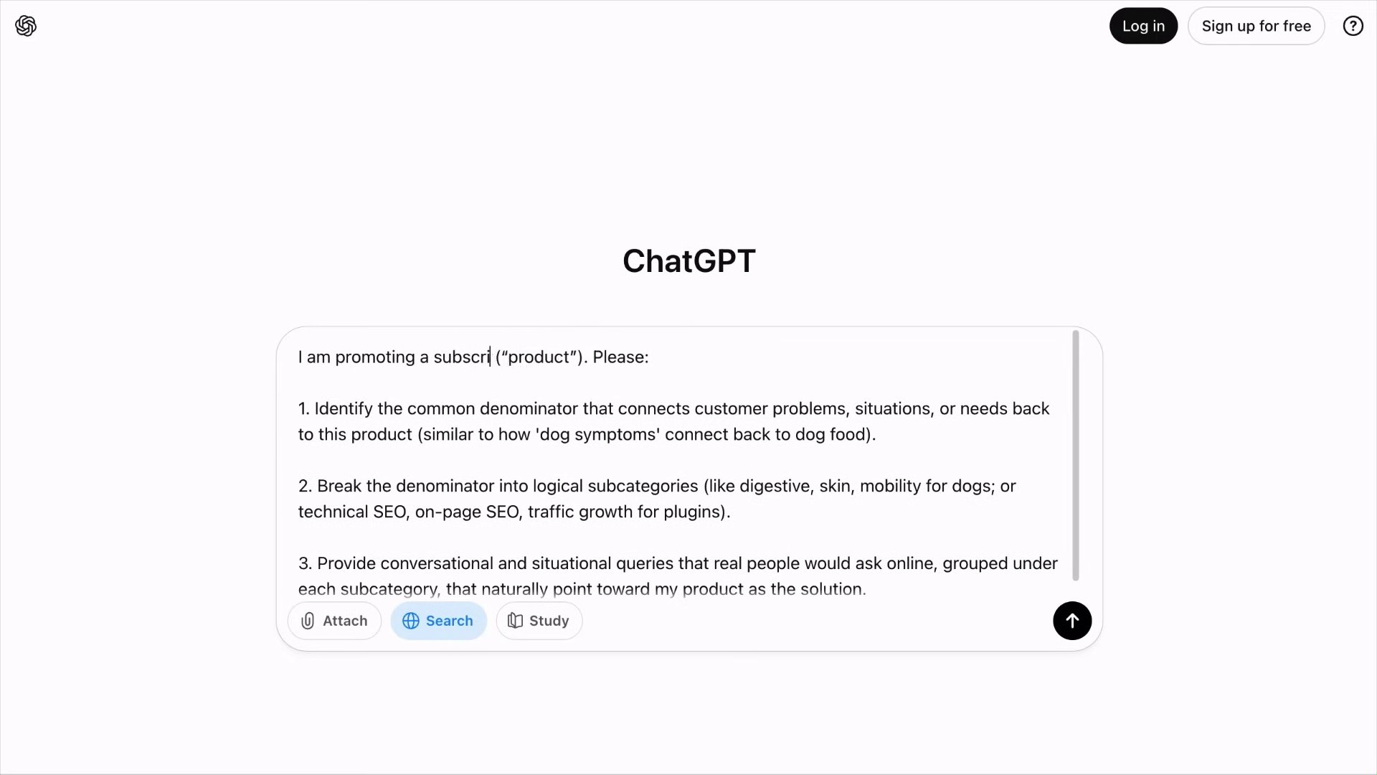
pyautogui.write('s')
pyautogui.press('Return')
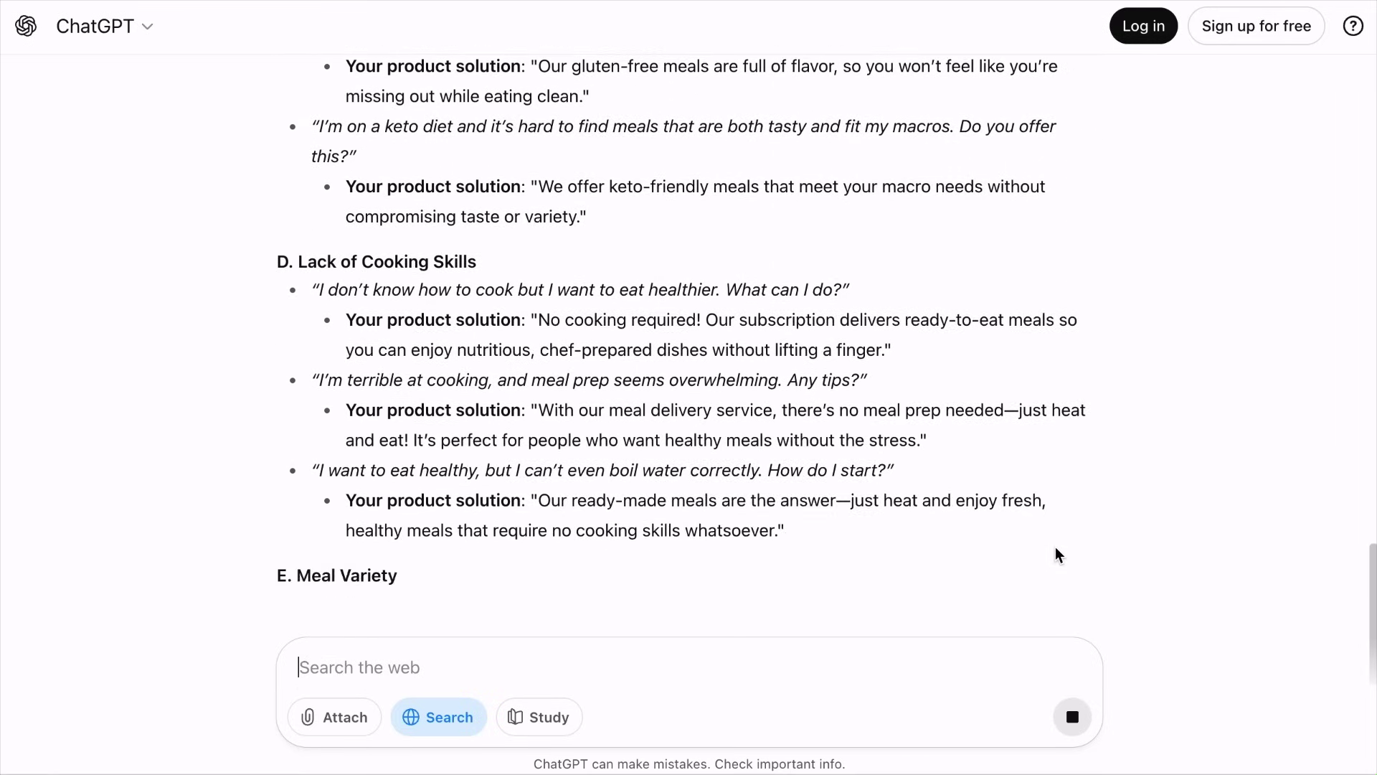
pyautogui.scroll(8, 858, 443)
pyautogui.scroll(19, 857, 442)
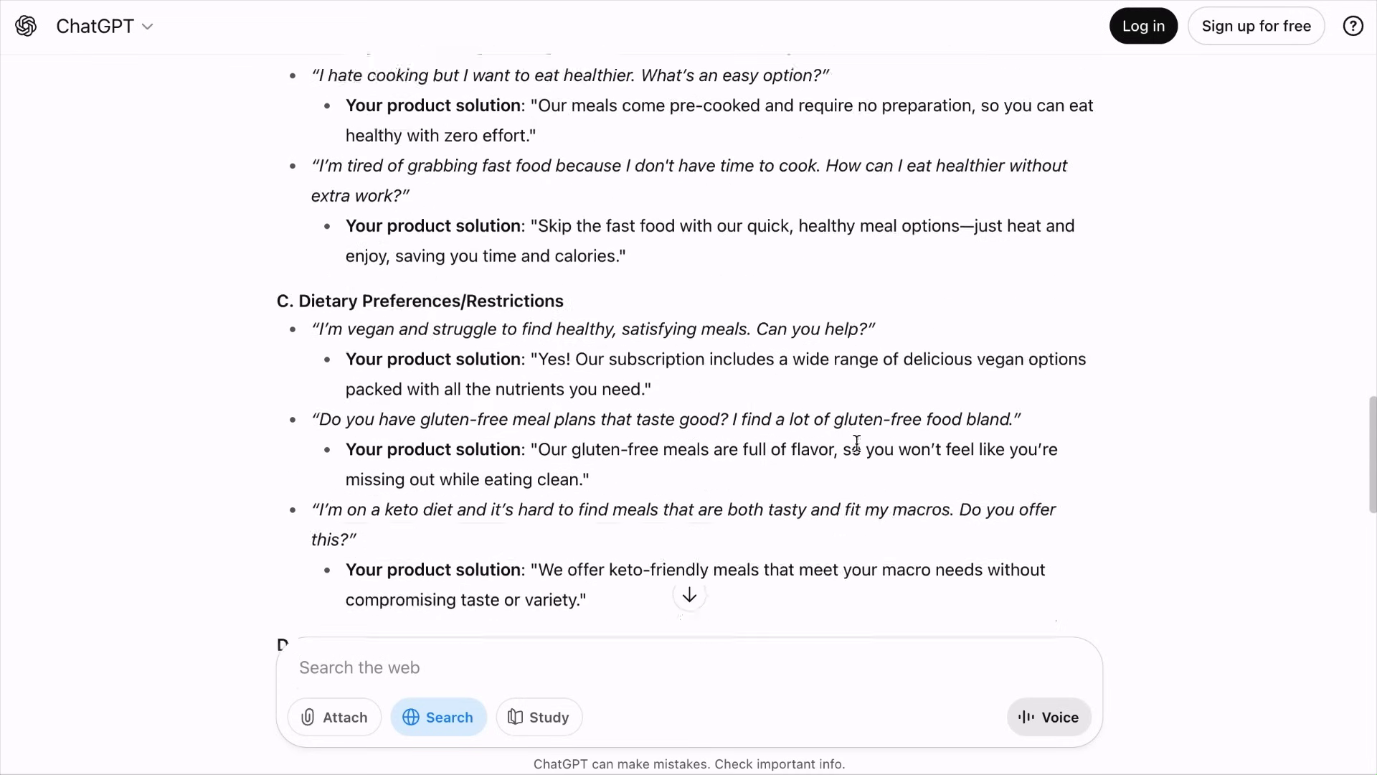
pyautogui.scroll(20, 855, 442)
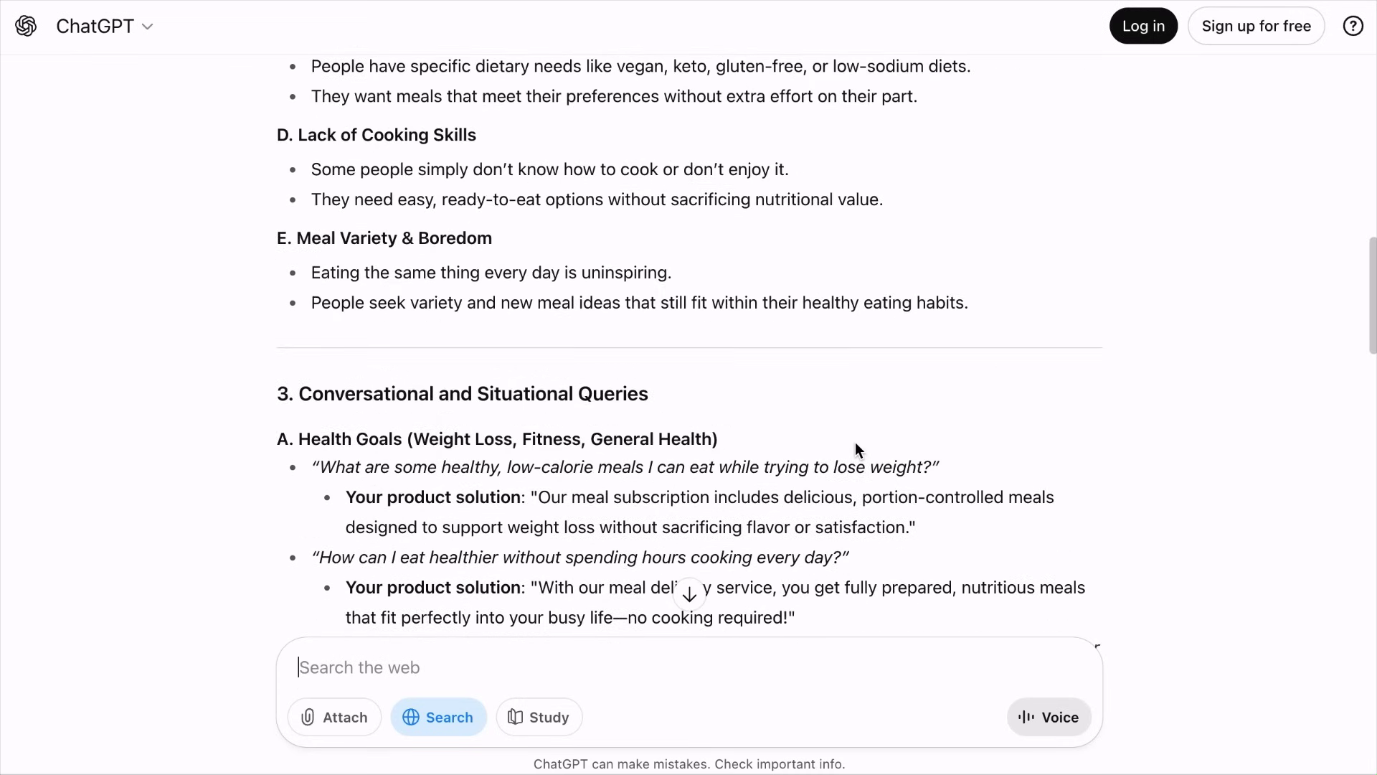
pyautogui.moveTo(858, 430); pyautogui.dragTo(517, 102)
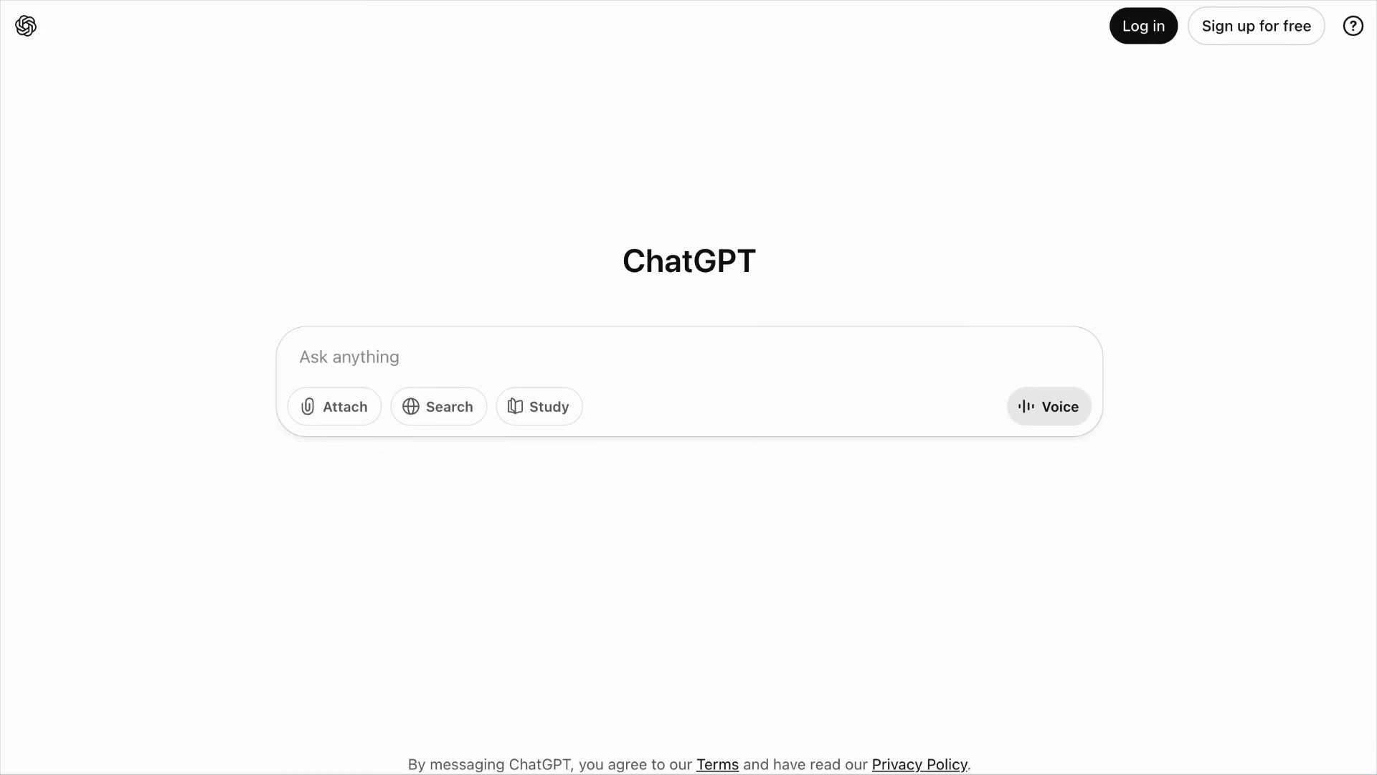
# - Submit the same three-part prompt in a new chat with "a social media management agency" as the promoted product
pyautogui.write('I am promoting [insert product/service] ("product"). Please:  1. Identify the common denominator that connects customer problems, situations, or needs back to this product (similar to how \'dog symptoms\' connect back to dog food).  2. Break the denominator into logical subcategories (like digestive, skin, mobility for dogs; or technical SEO, on-page SEO, traffic growth for plugins).  3. Provide conversational and situational queries that real people would ask online, grouped under each subcategory, that naturally point toward my product as the solution.')
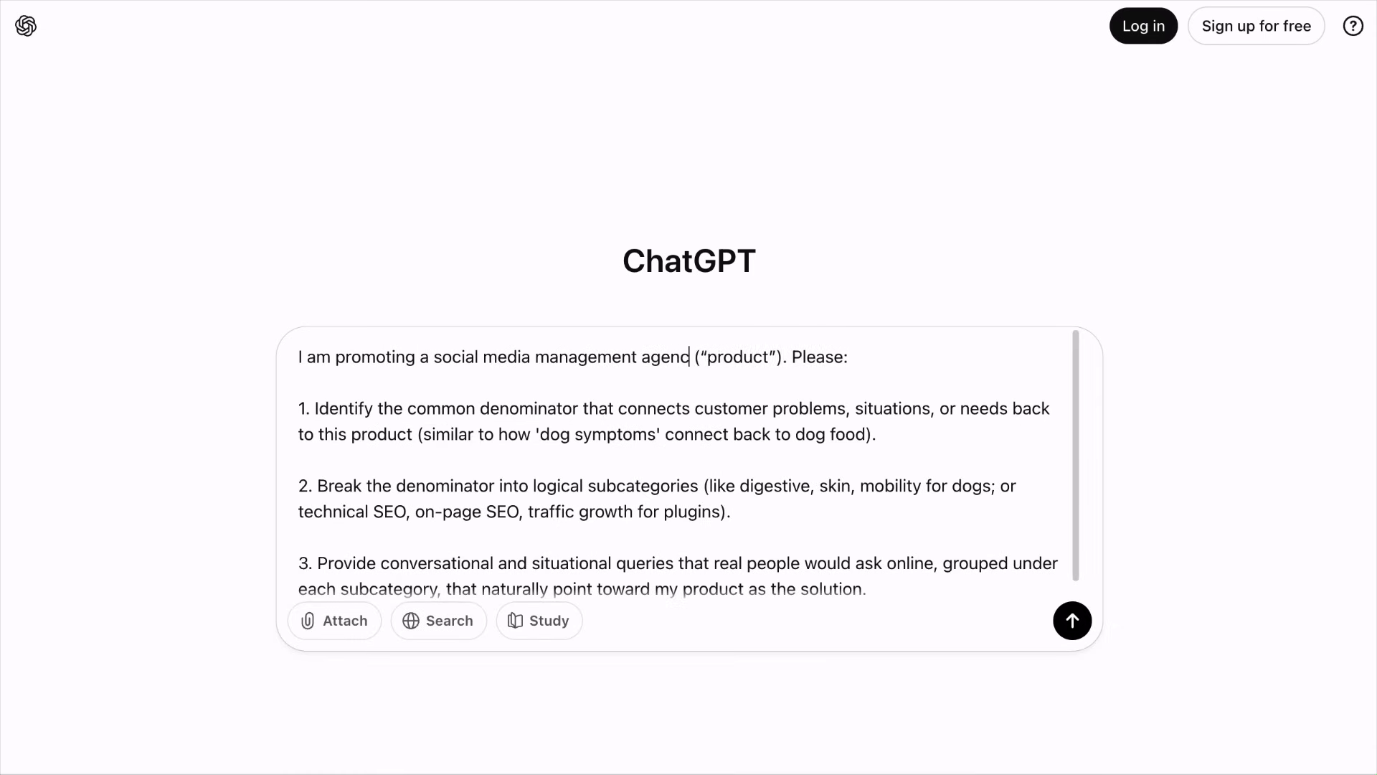
pyautogui.write('y')
pyautogui.press('Return')
pyautogui.scroll(-12, 1052, 445)
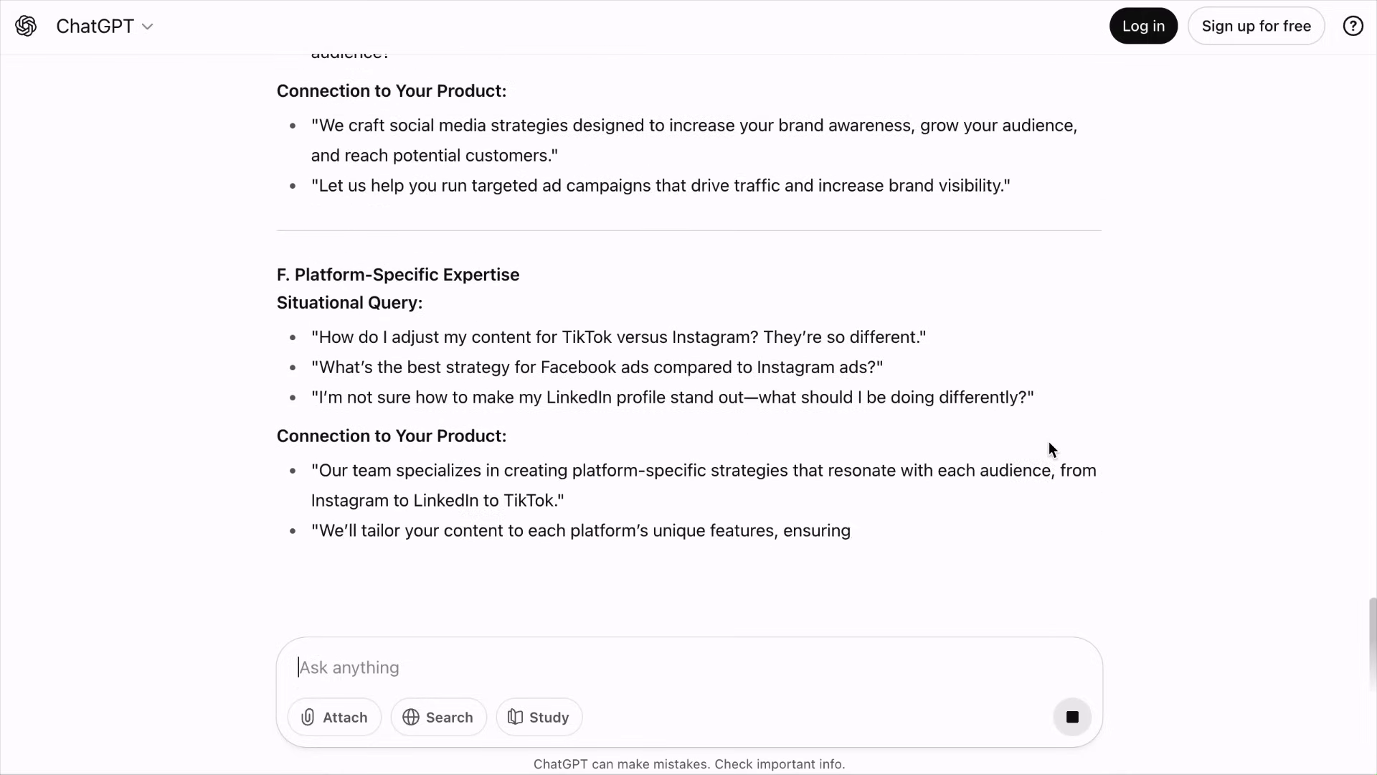
pyautogui.scroll(20, 777, 70)
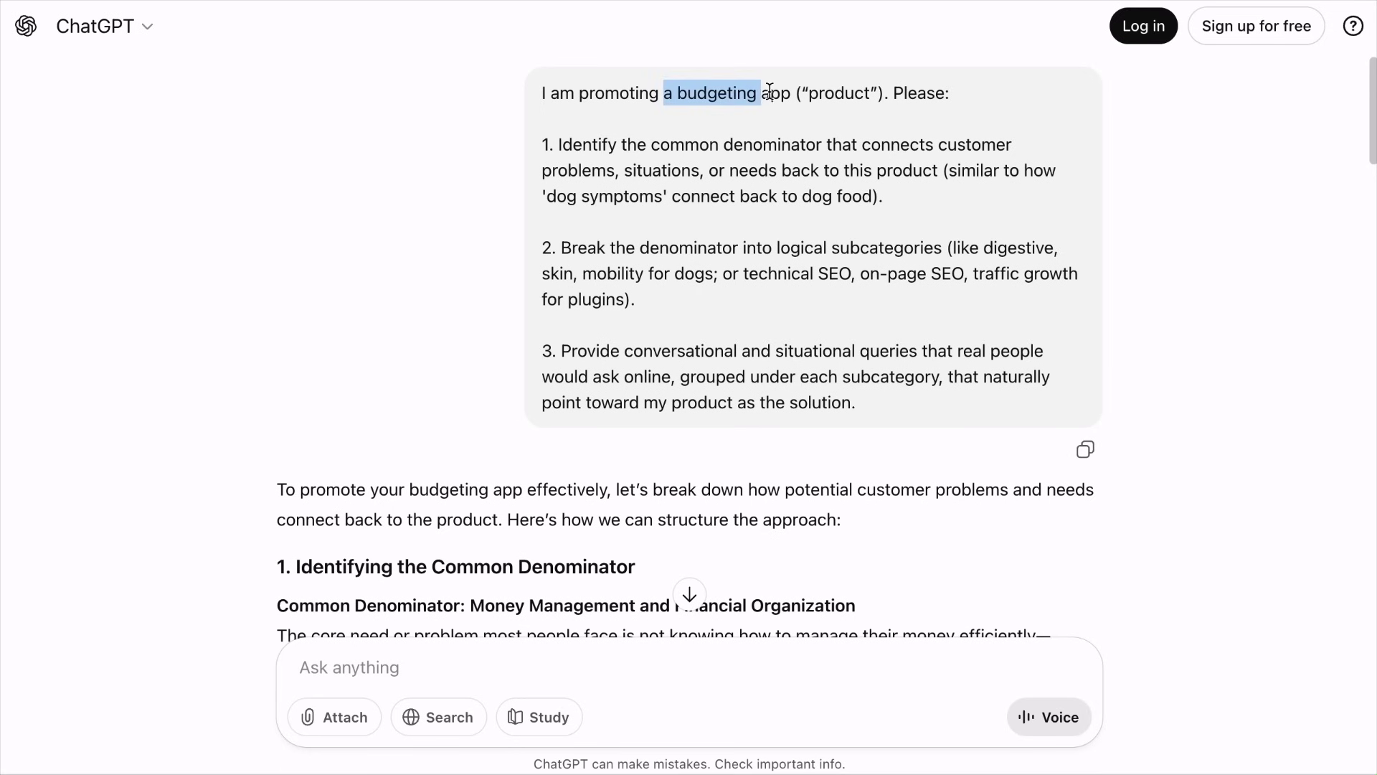
# - Examine the common denominators, subcategories and conversational queries in the answers for the budgeting app and the baby stroller
pyautogui.scroll(-6, 947, 445)
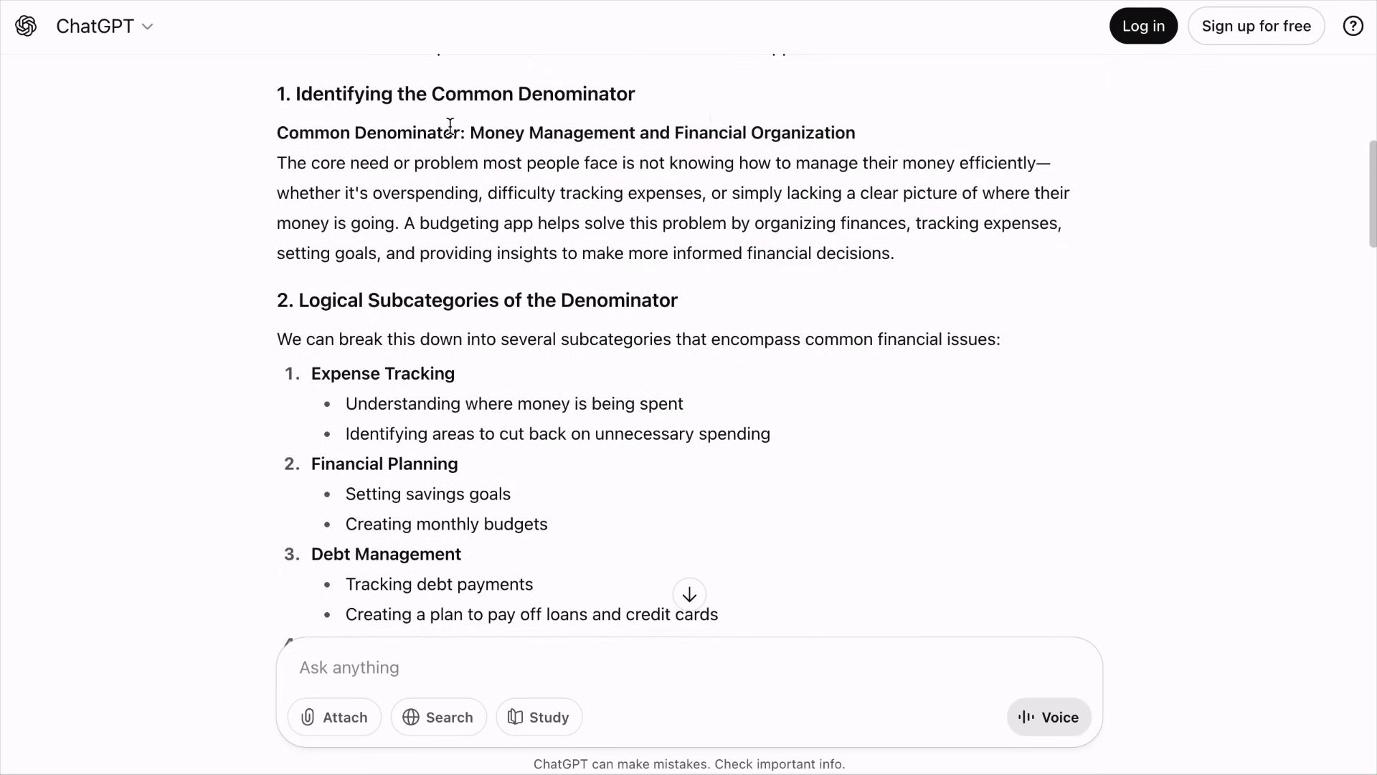
pyautogui.scroll(-6, 510, 387)
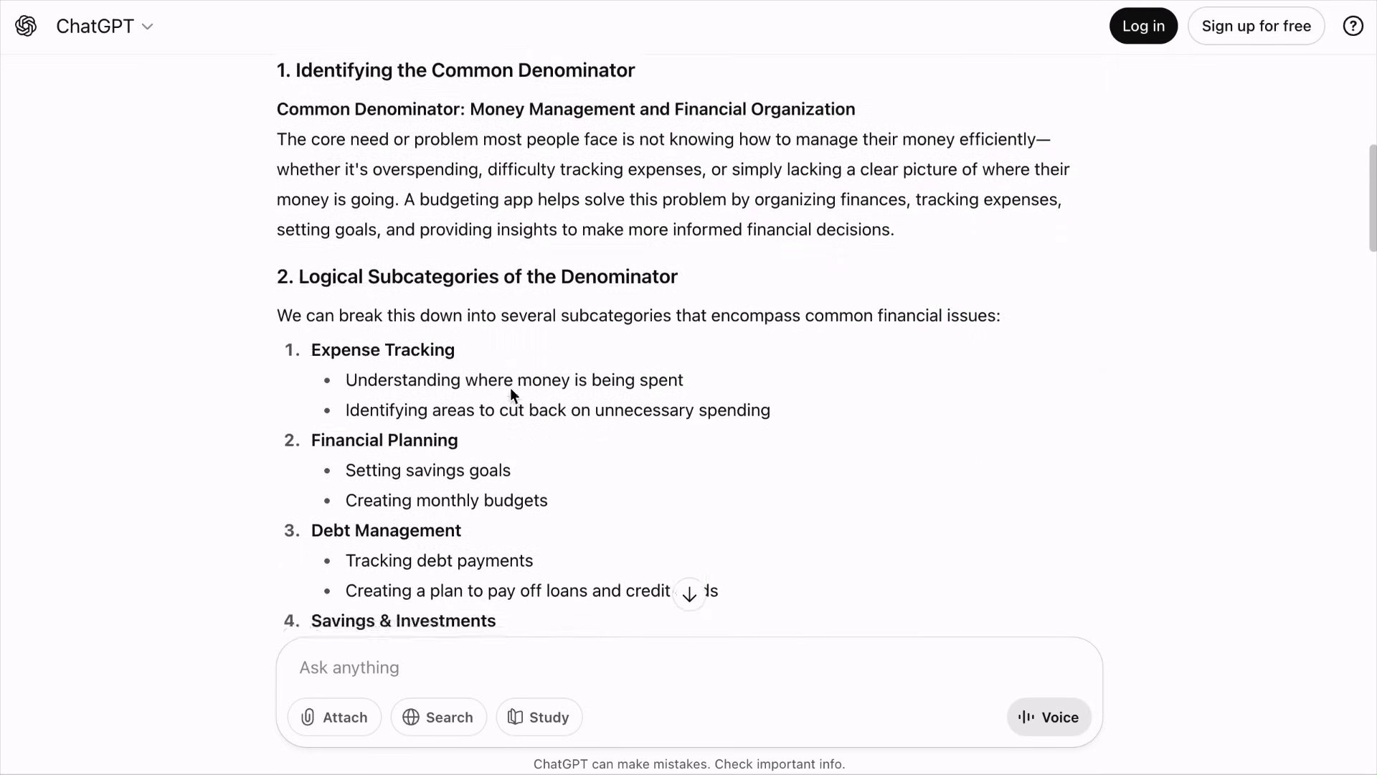
pyautogui.scroll(-3, 551, 389)
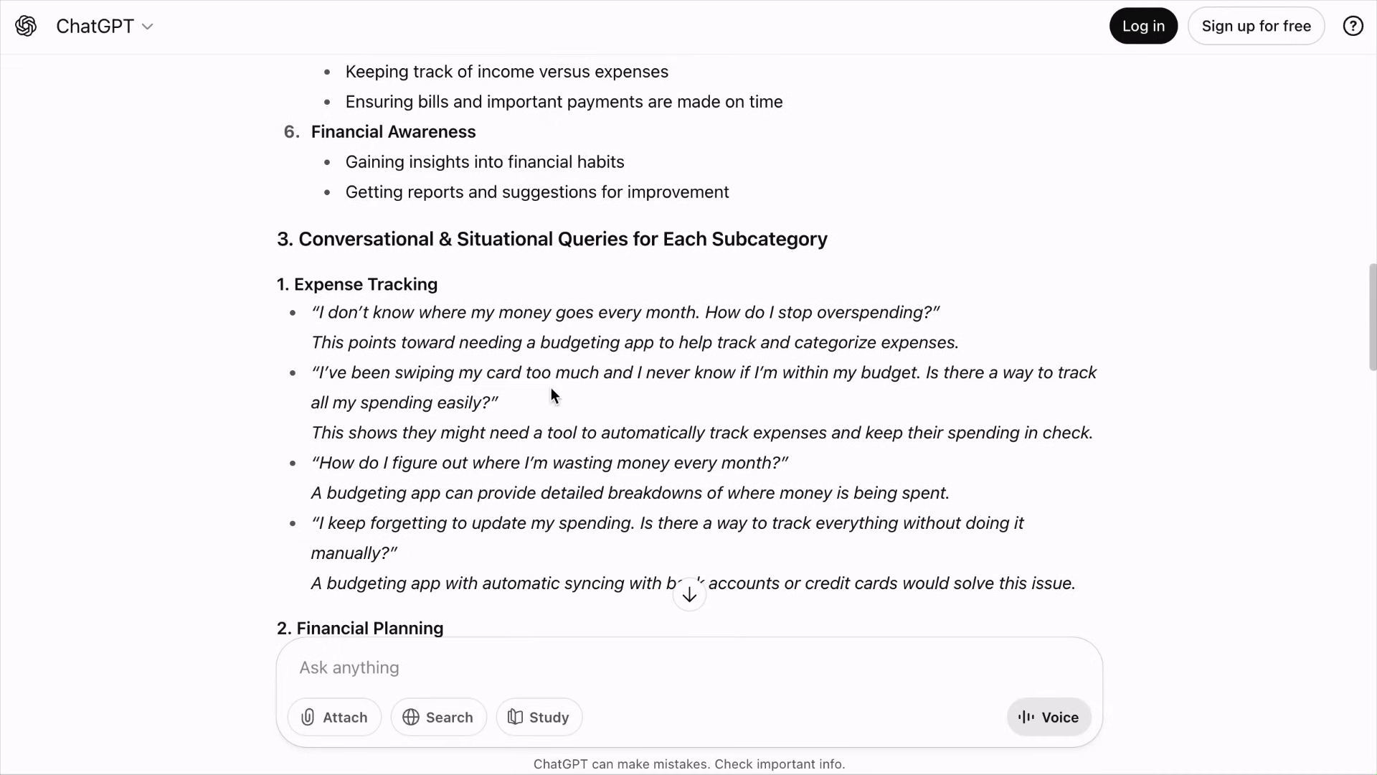
pyautogui.scroll(-8, 550, 387)
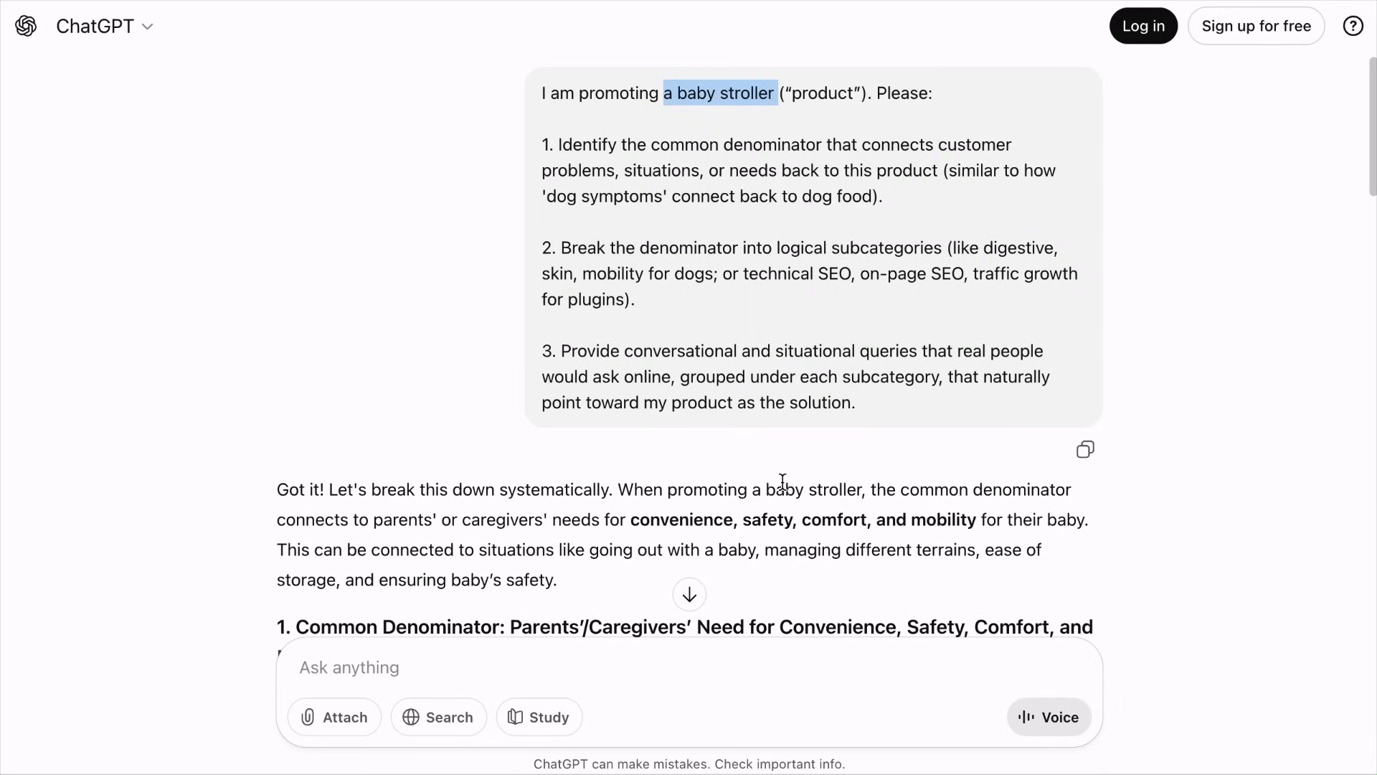
pyautogui.scroll(-3, 783, 482)
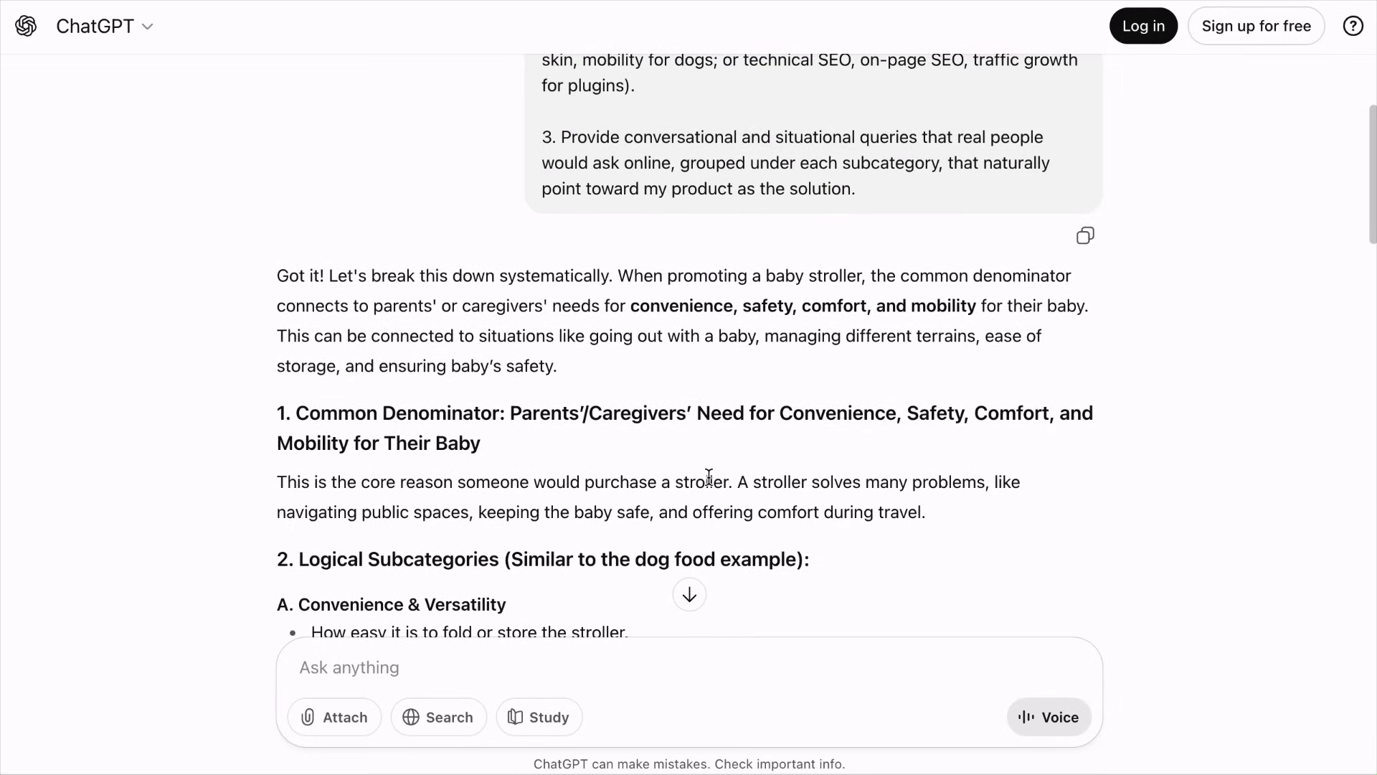
pyautogui.scroll(-15, 710, 477)
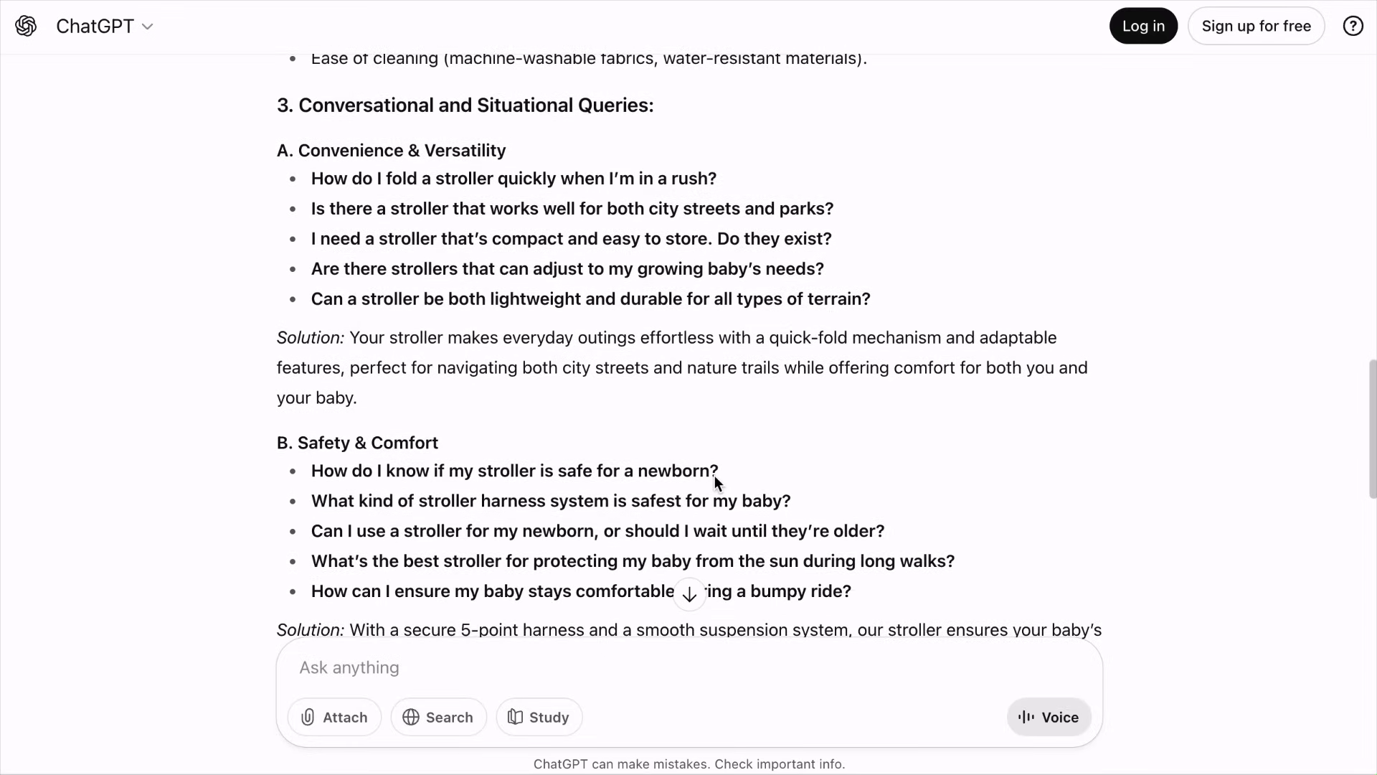
pyautogui.scroll(-14, 715, 476)
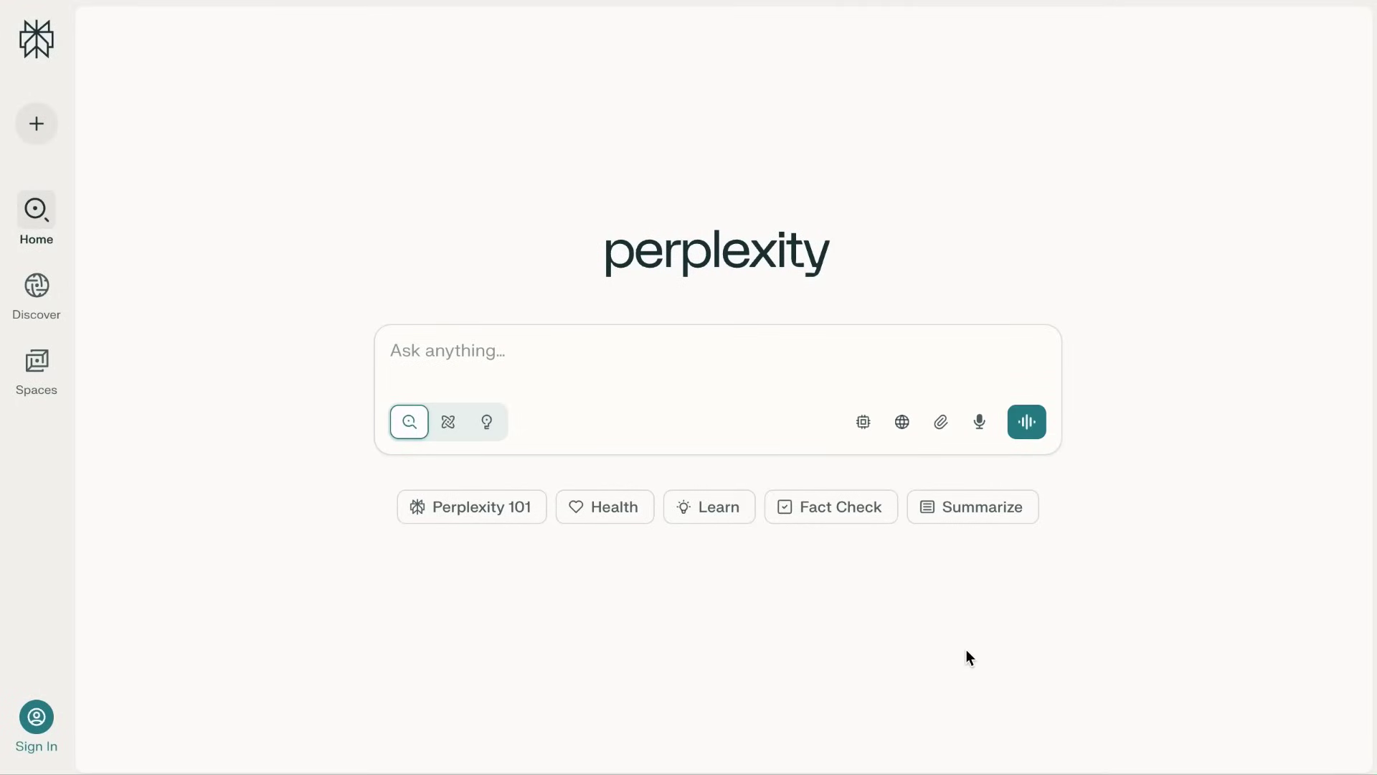
# - Switch to Perplexity and ask "I want to stop eating out so much, but I don't have time to cook. What should I do?"
pyautogui.click(782, 361)
pyautogui.write('I want ')
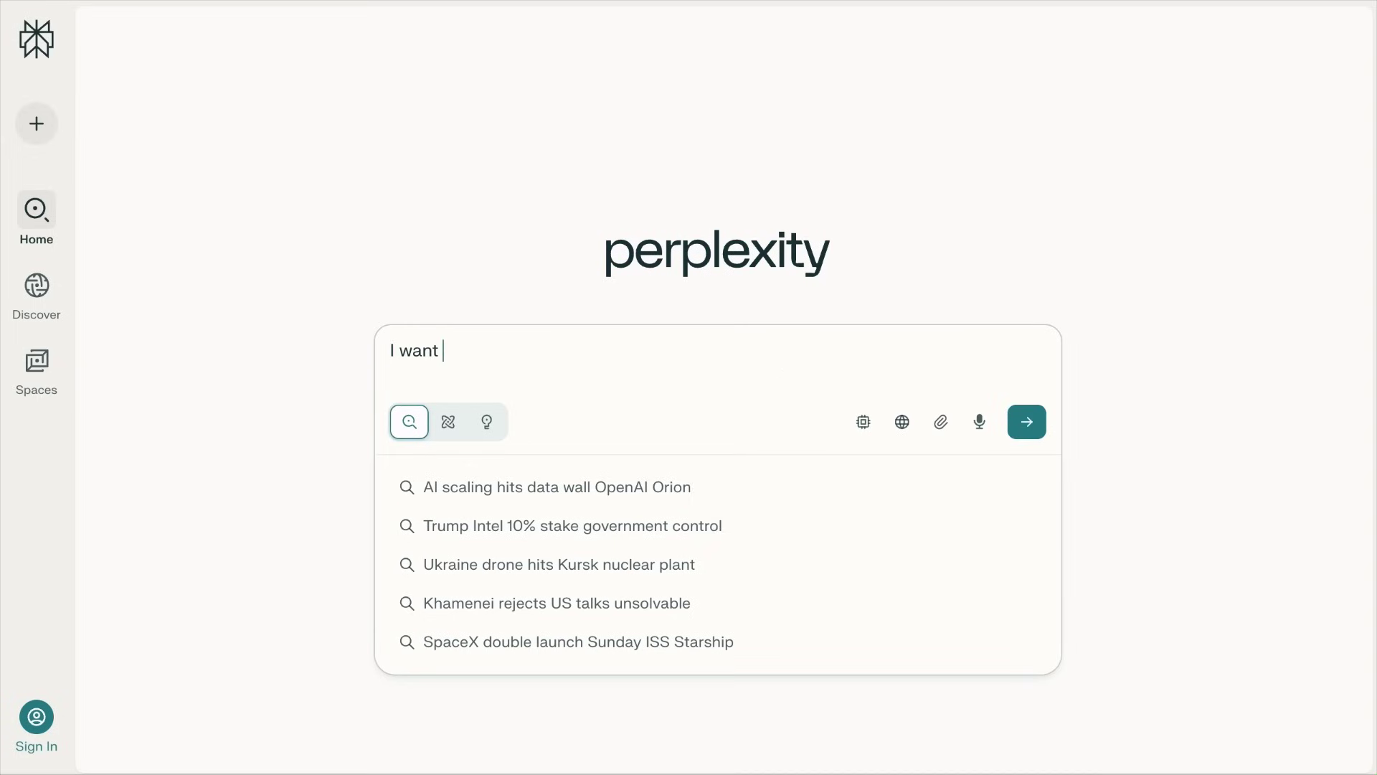
pyautogui.write("to stop eating out so much, but I don't have time to cook. What should I do?")
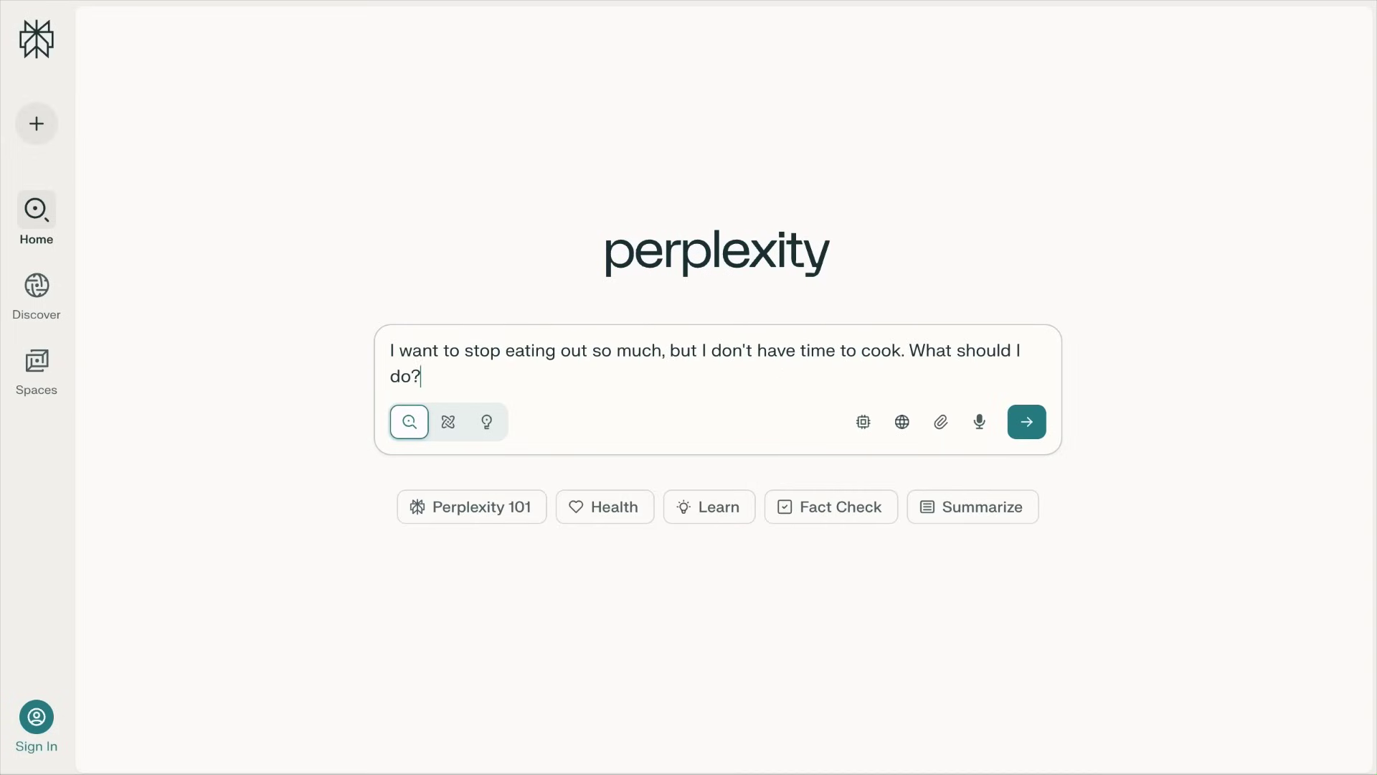
pyautogui.press('Return')
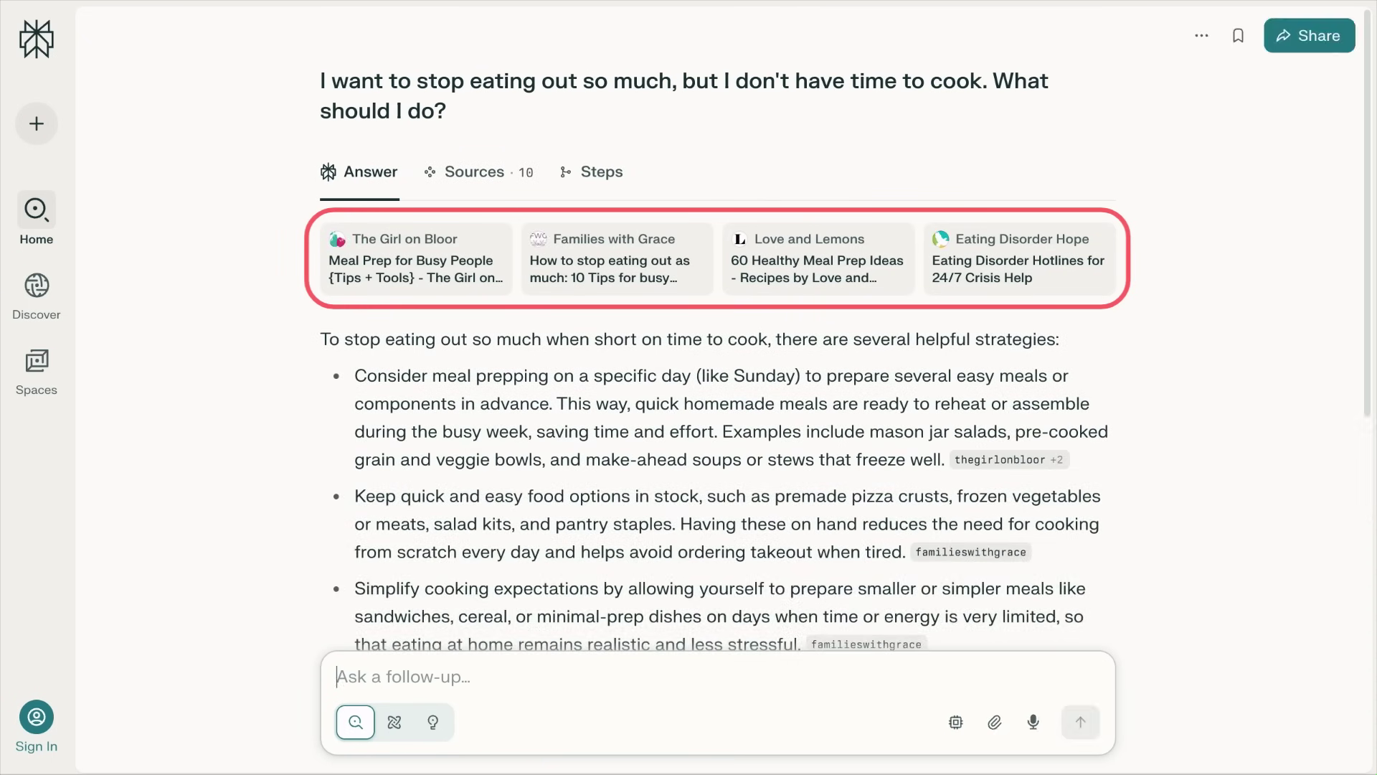
pyautogui.scroll(-7, 909, 483)
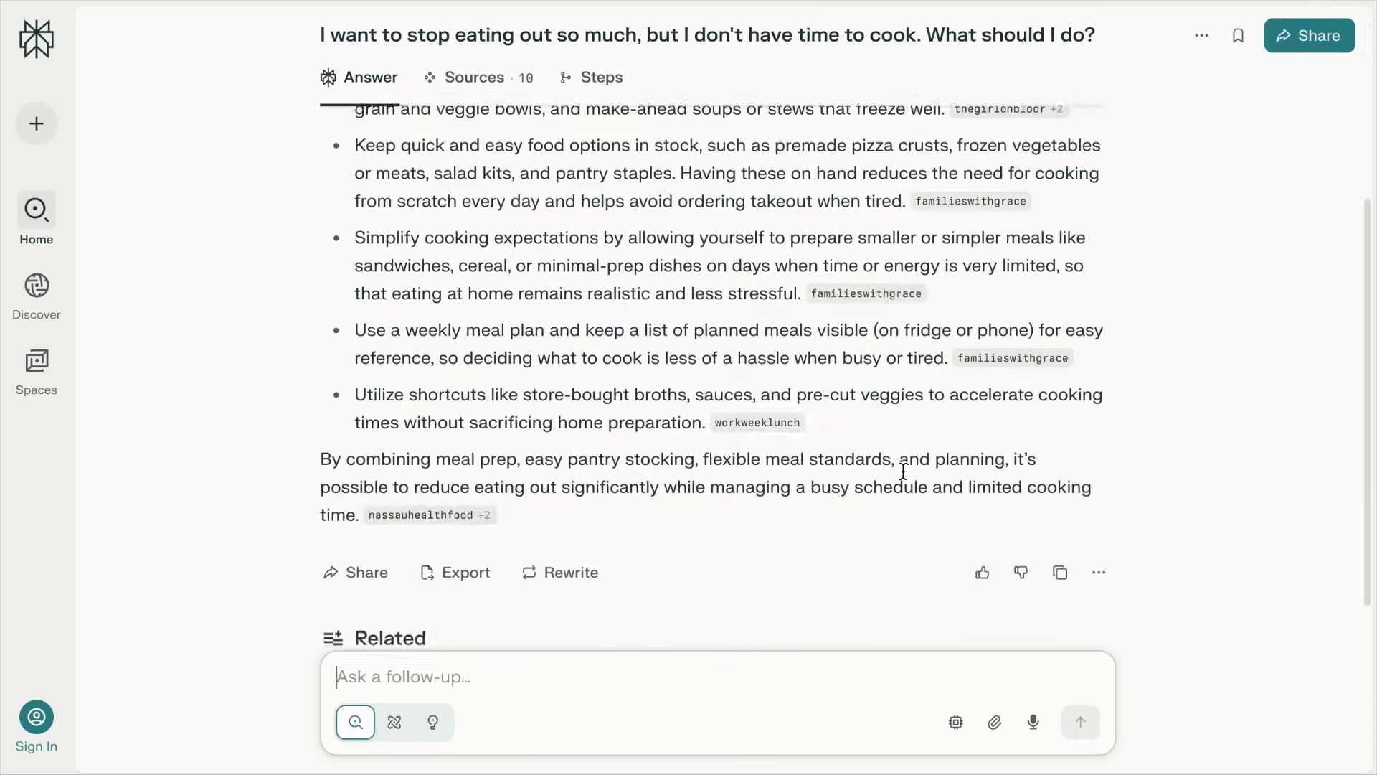
pyautogui.scroll(7, 904, 477)
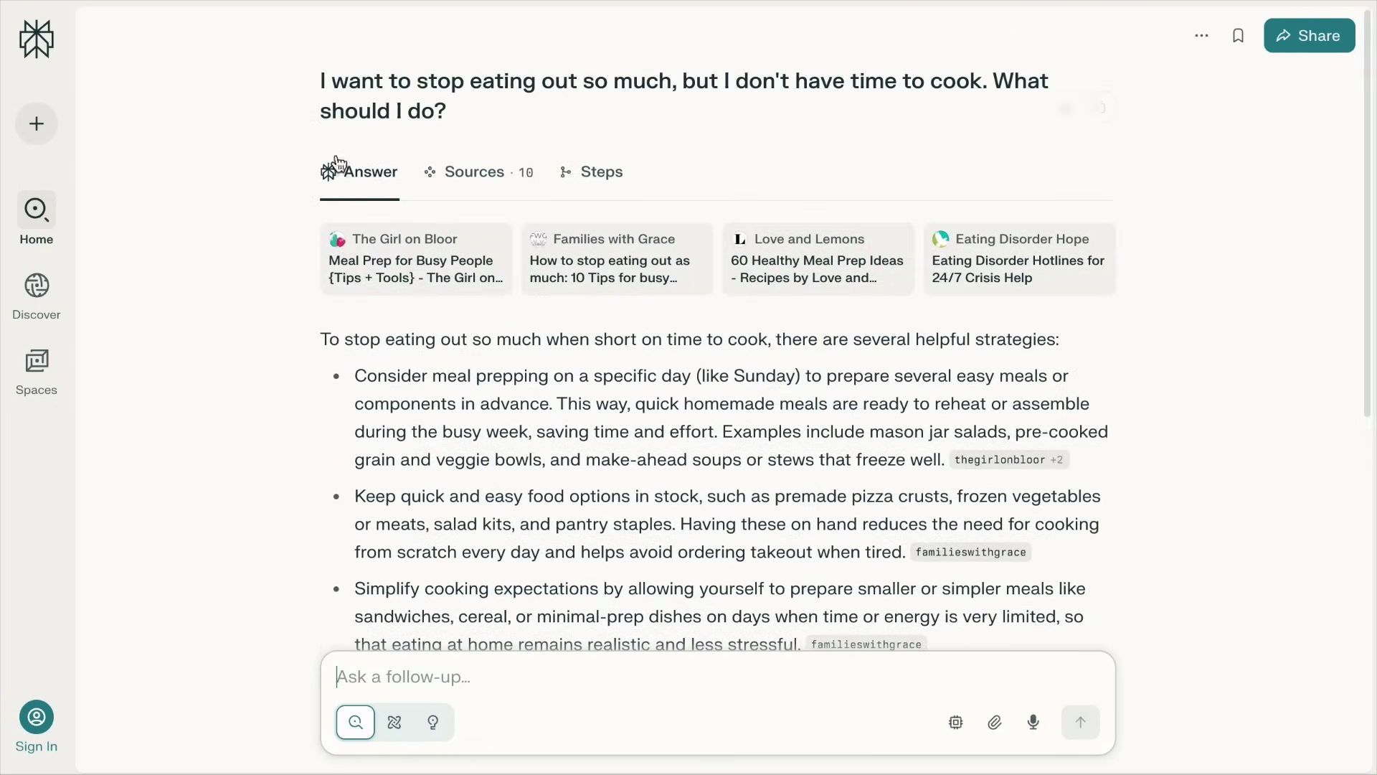
# - Examine the sources cited for the eating-out question and the web search steps behind the answer
pyautogui.click(486, 177)
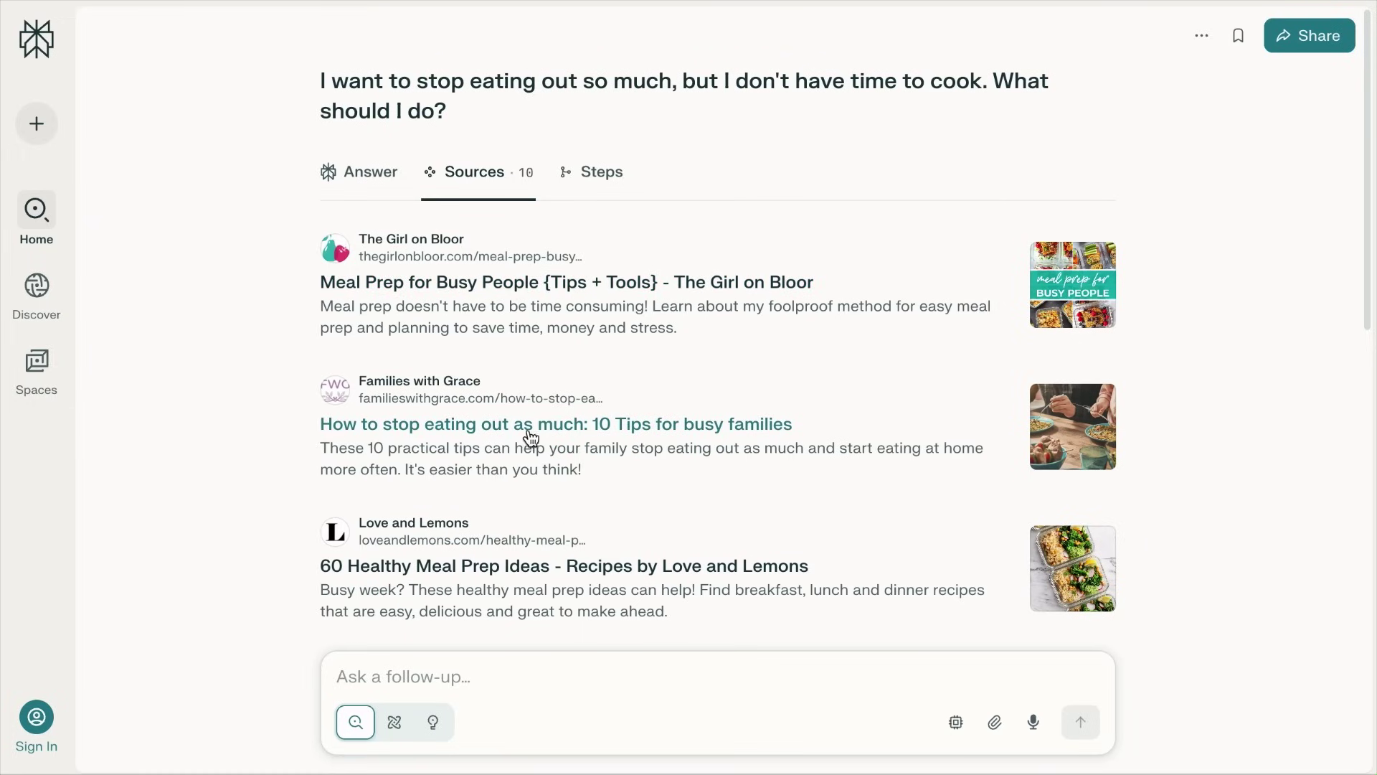
pyautogui.scroll(-4, 564, 441)
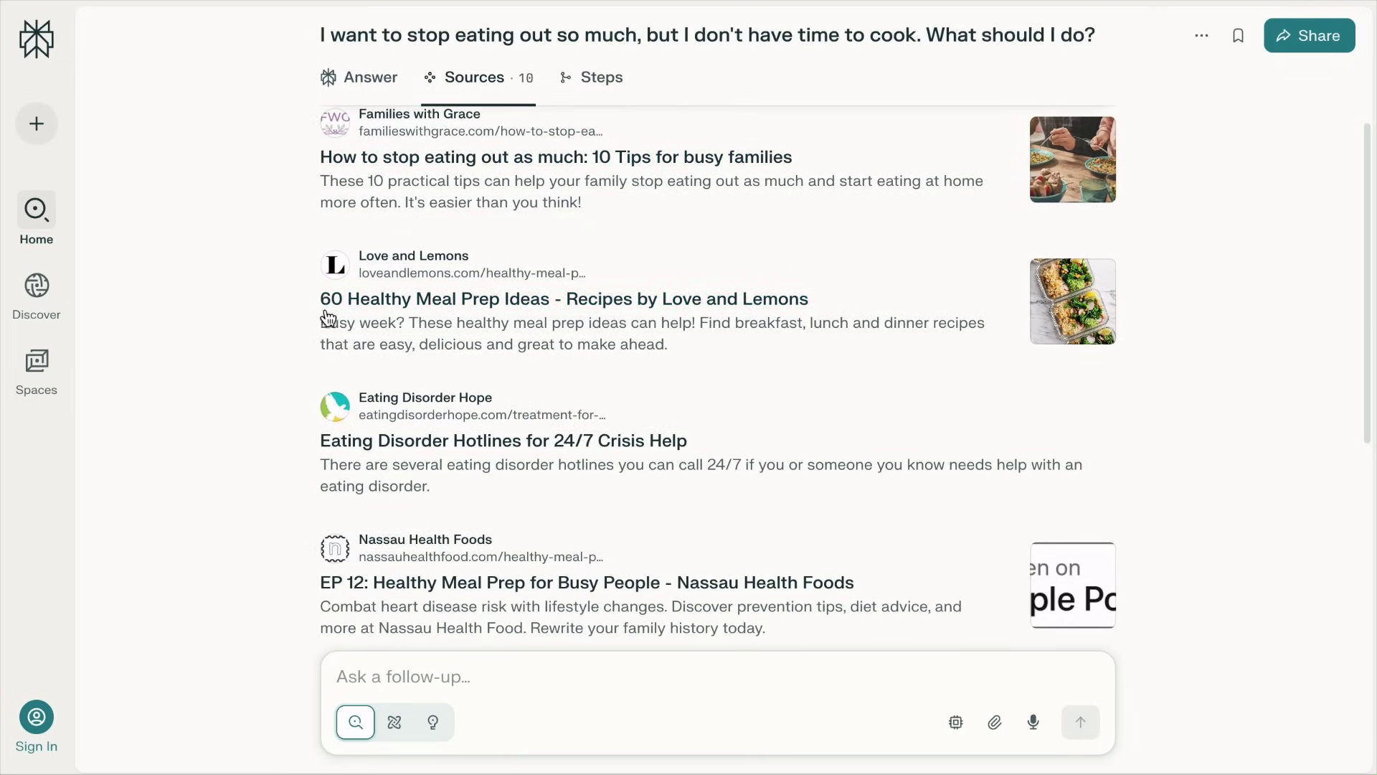
pyautogui.scroll(-1, 516, 316)
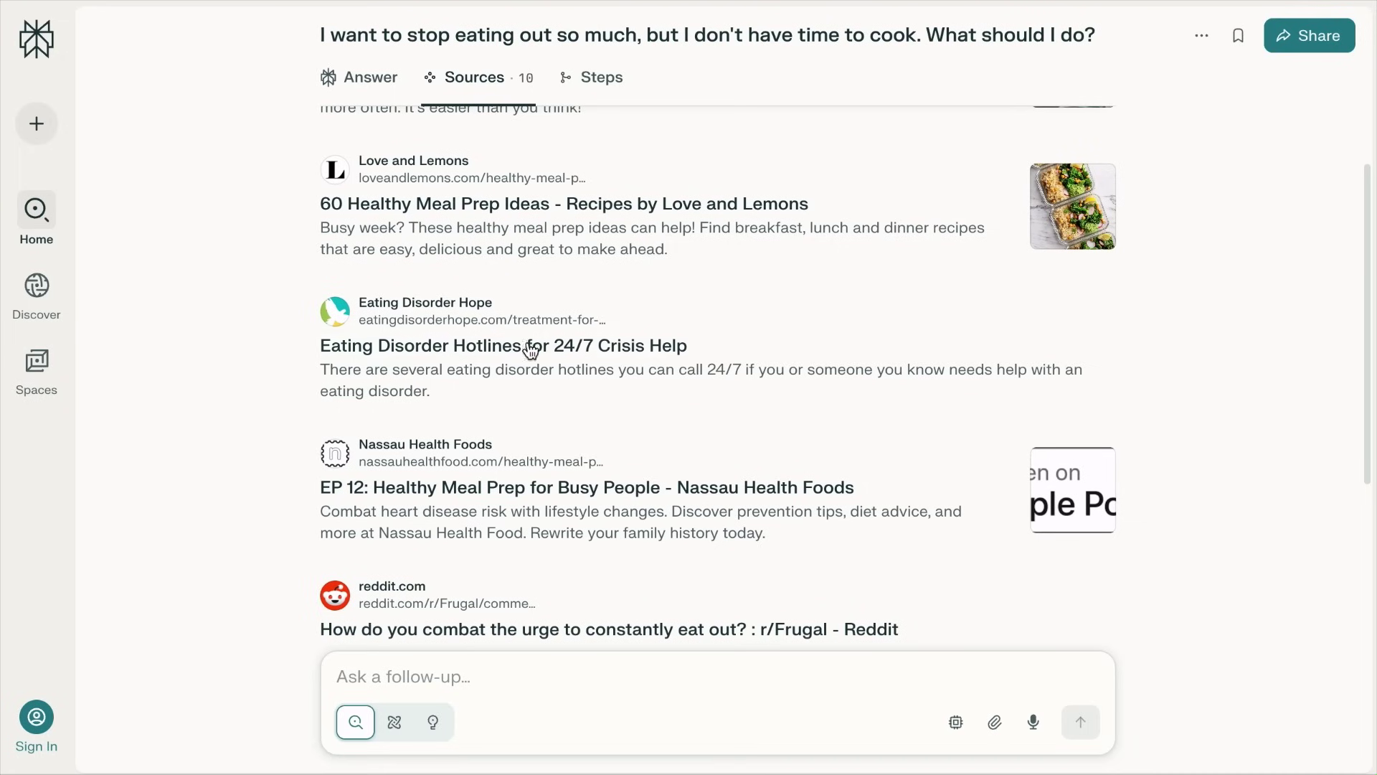
pyautogui.scroll(-2, 567, 342)
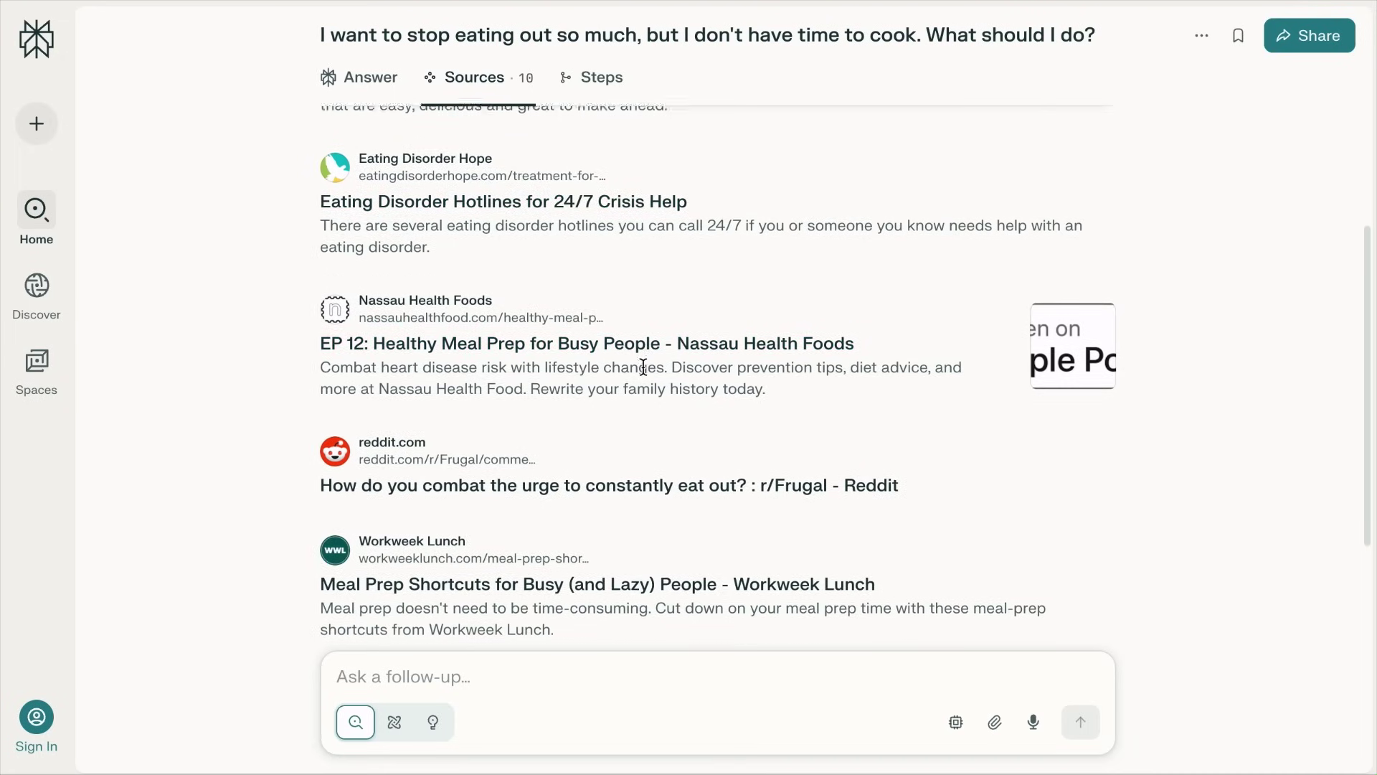
pyautogui.scroll(-4, 639, 367)
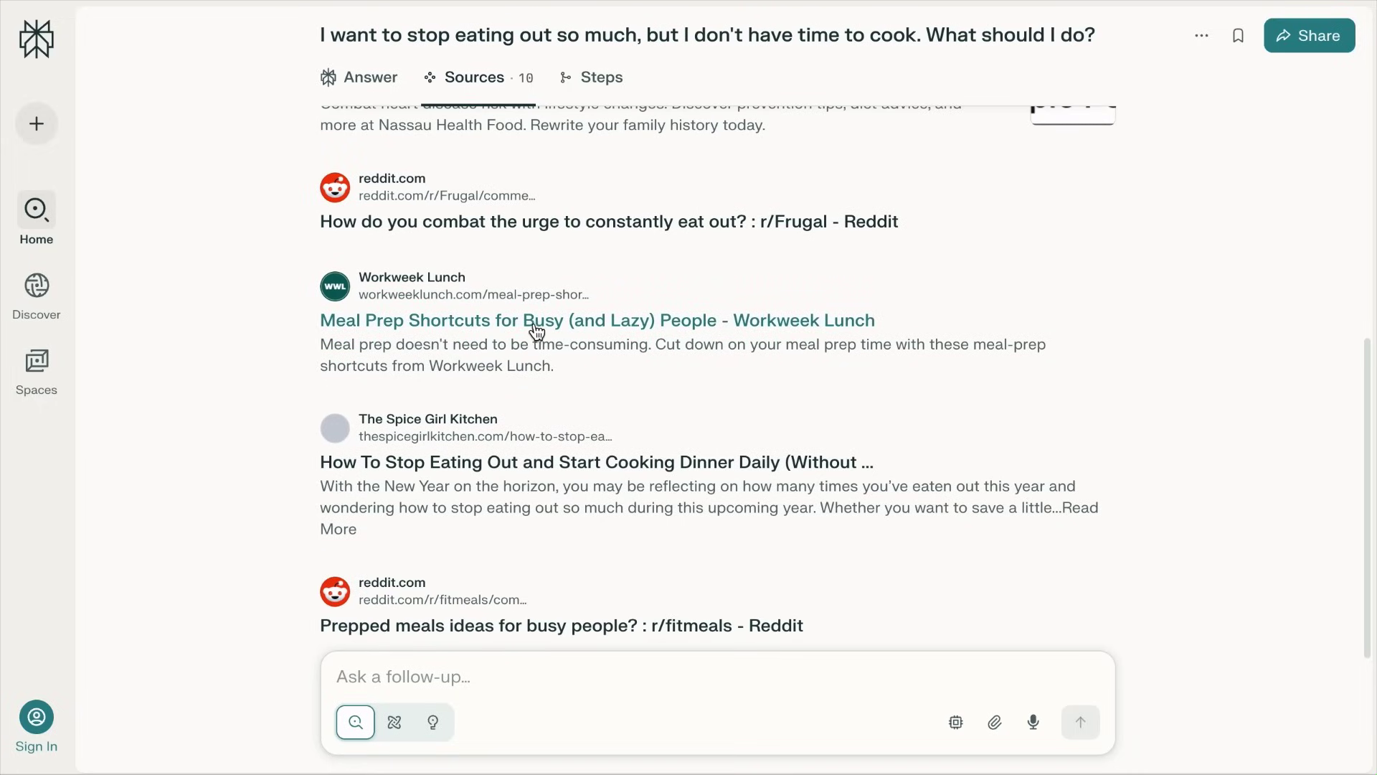
pyautogui.scroll(-1, 543, 330)
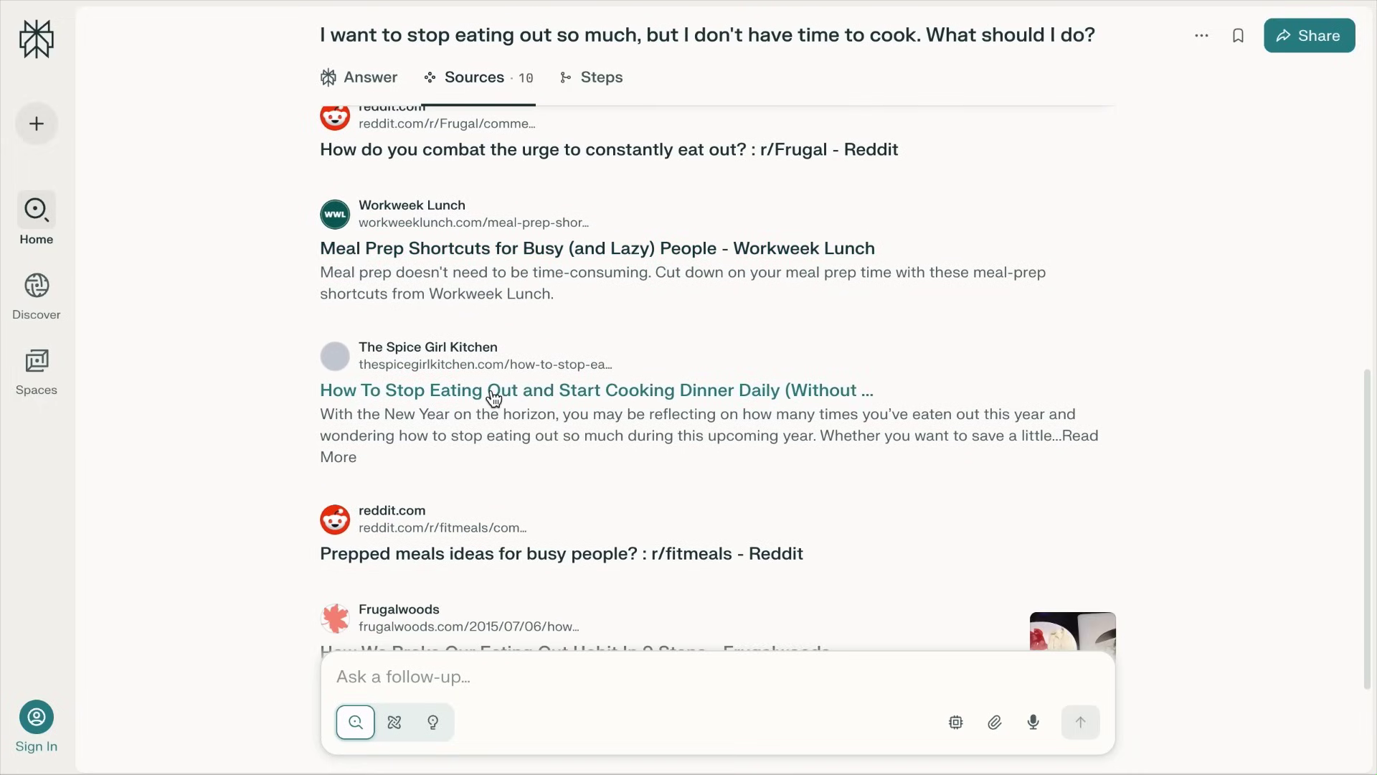
pyautogui.scroll(10, 520, 294)
pyautogui.click(602, 175)
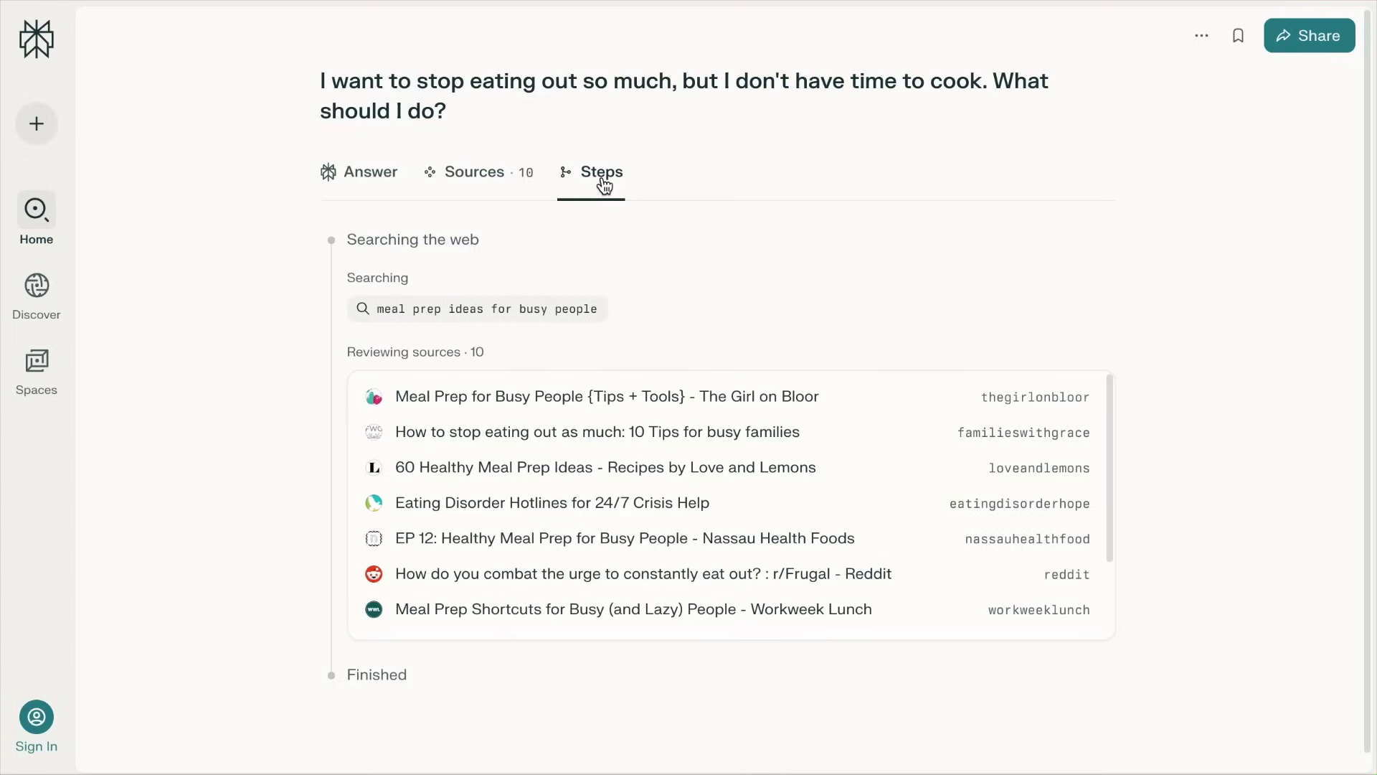
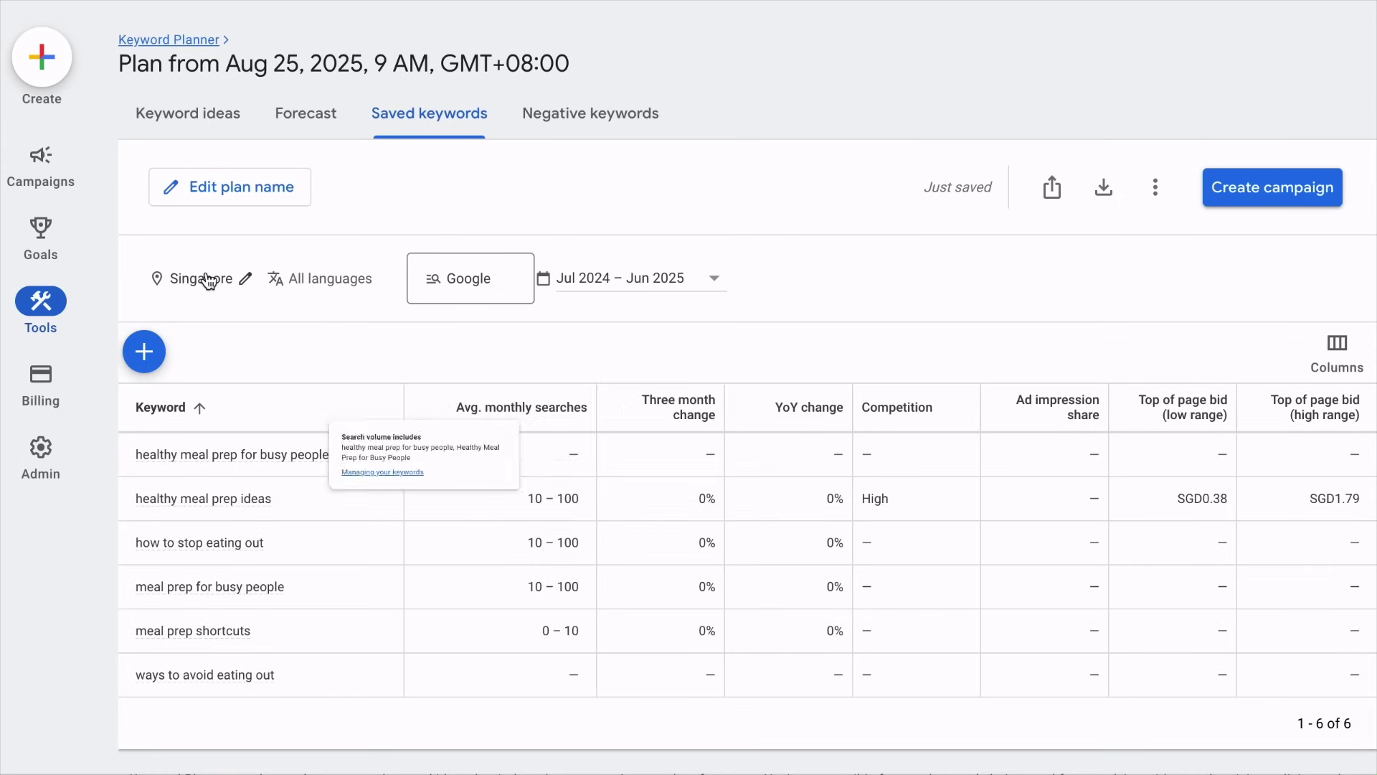
# - Switch to the saved keywords plan in Google Ads Keyword Planner and remove Singapore as its target location, saving the change
pyautogui.click(204, 278)
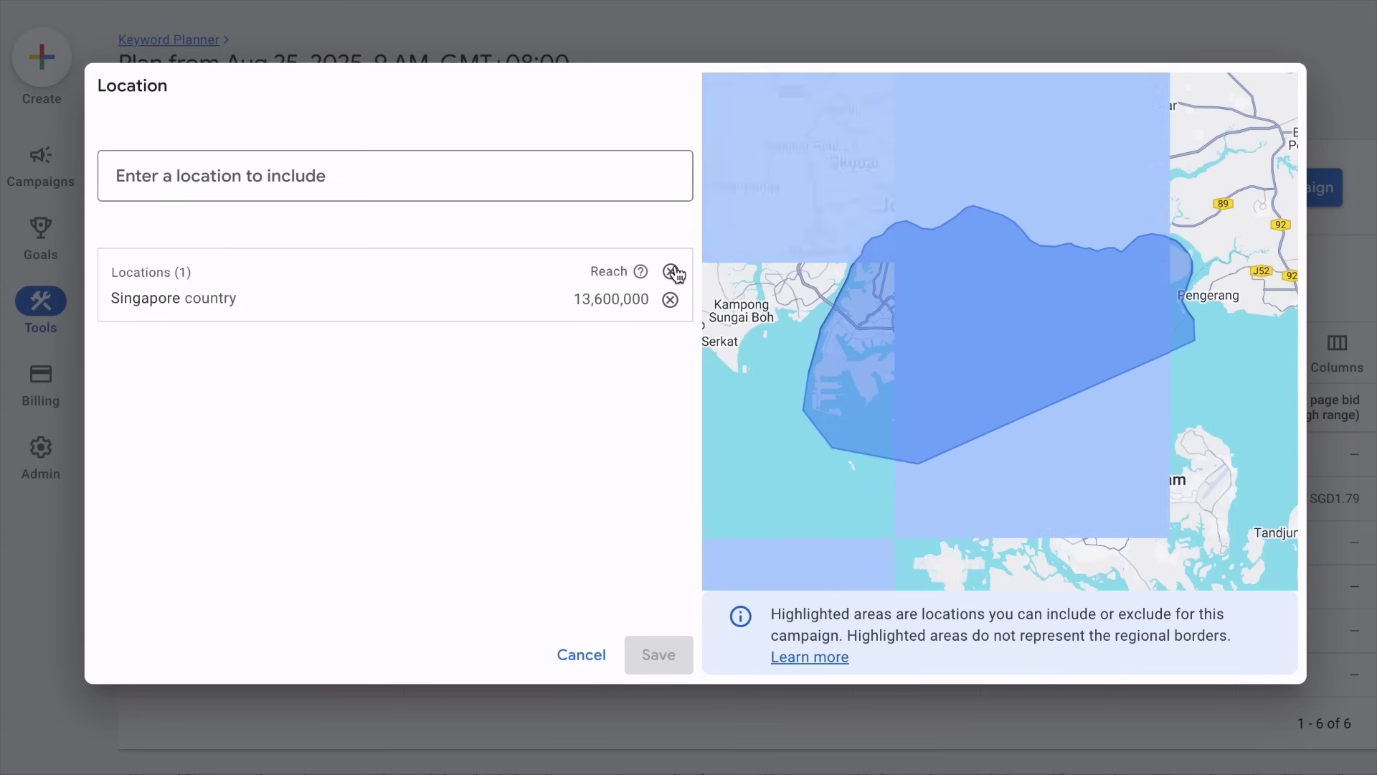
pyautogui.click(671, 271)
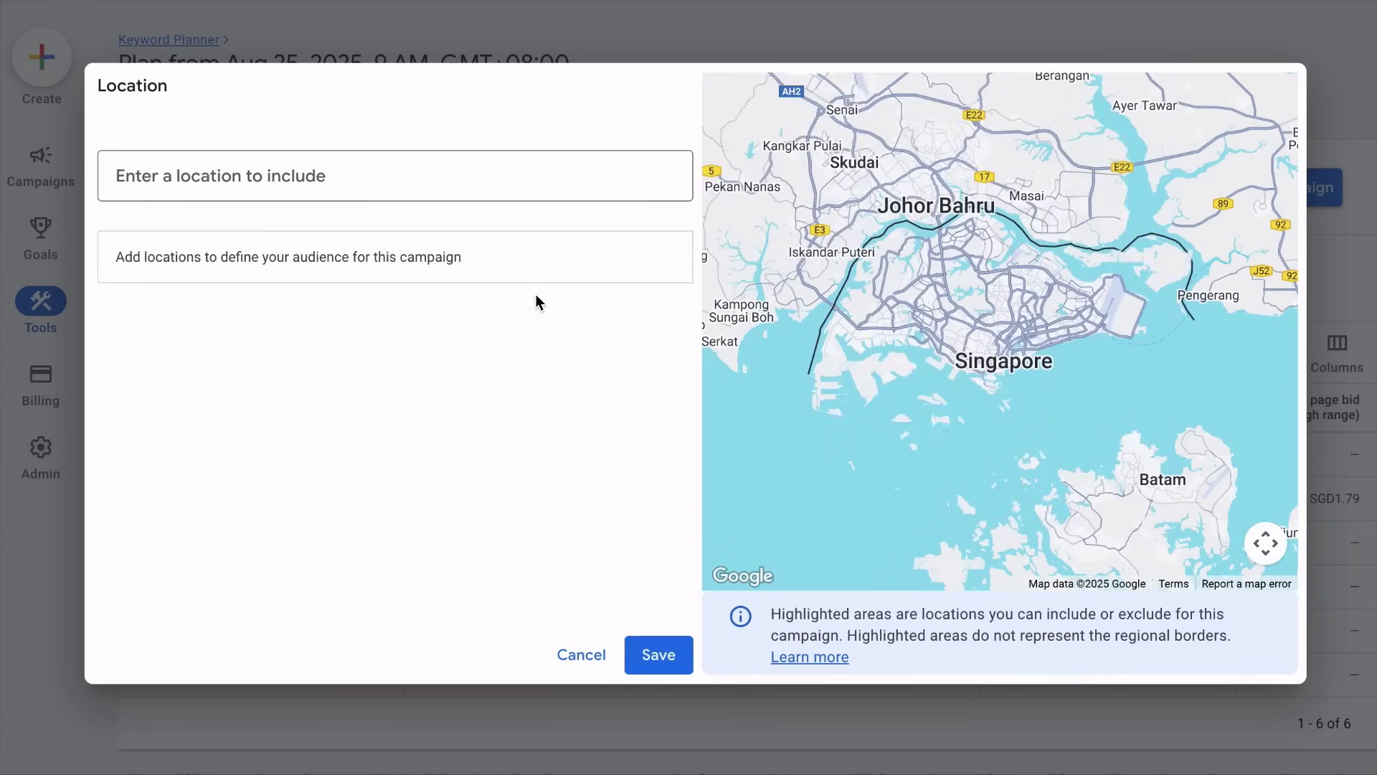
pyautogui.click(649, 656)
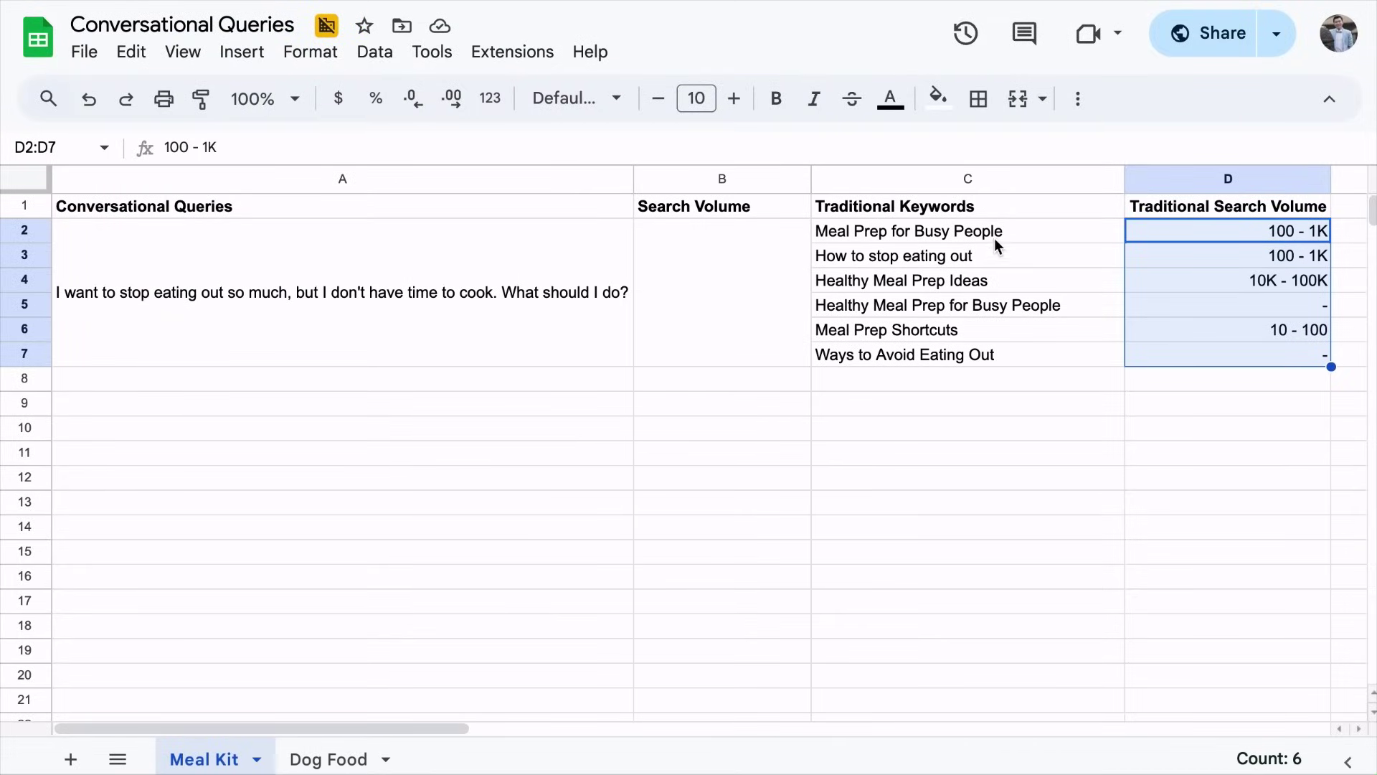
# - Switch to the Meal Kit sheet in Google Sheets and compare the search volumes of the meal prep and stop-eating-out keywords
pyautogui.moveTo(995, 244); pyautogui.dragTo(989, 368)
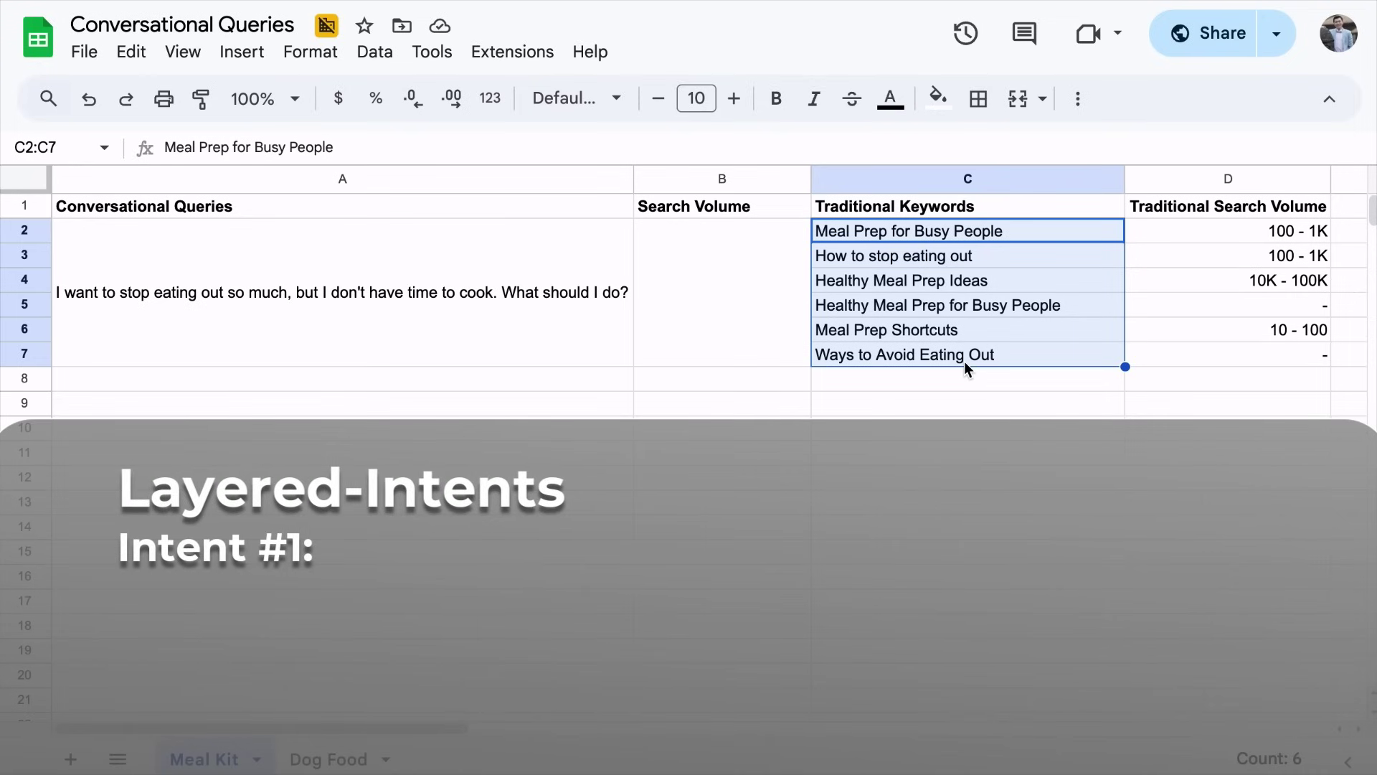
pyautogui.click(942, 226)
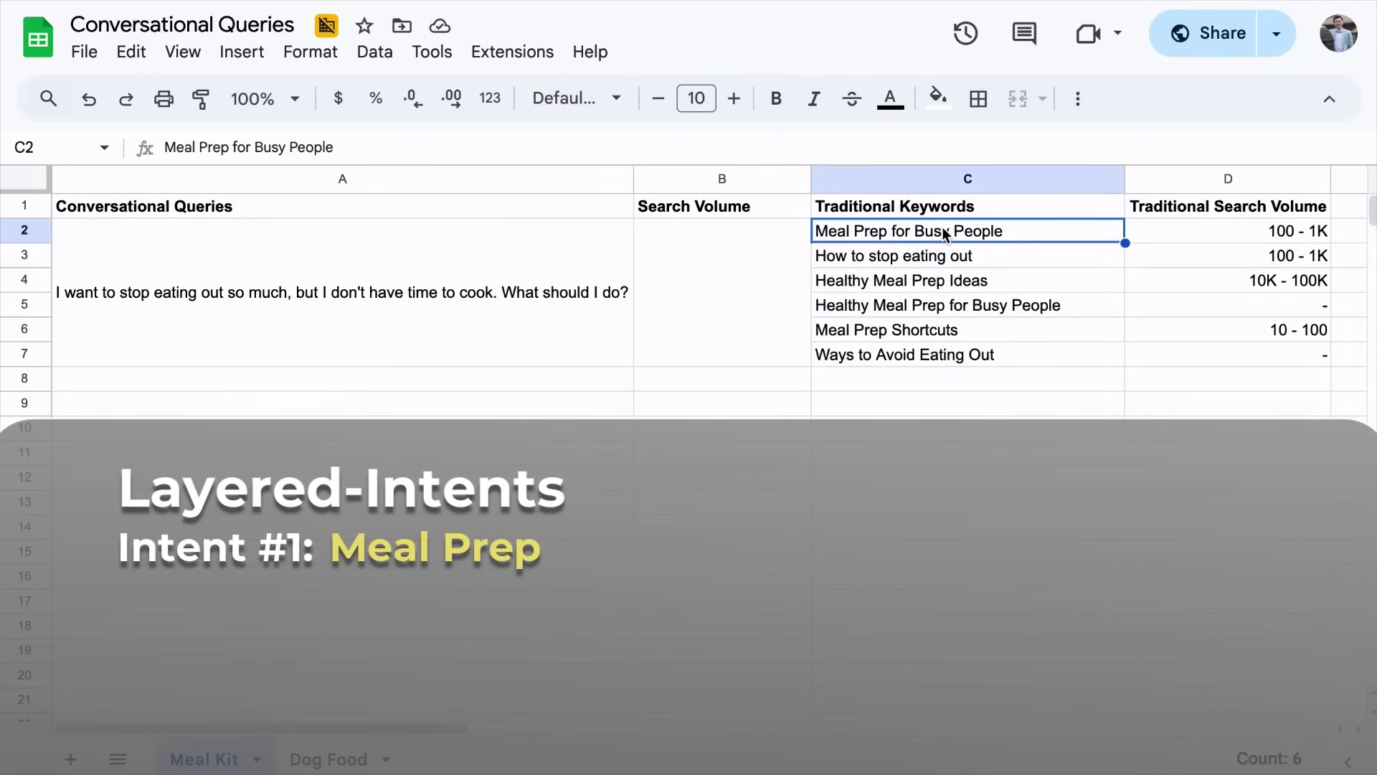
pyautogui.click(966, 283)
pyautogui.click(963, 324)
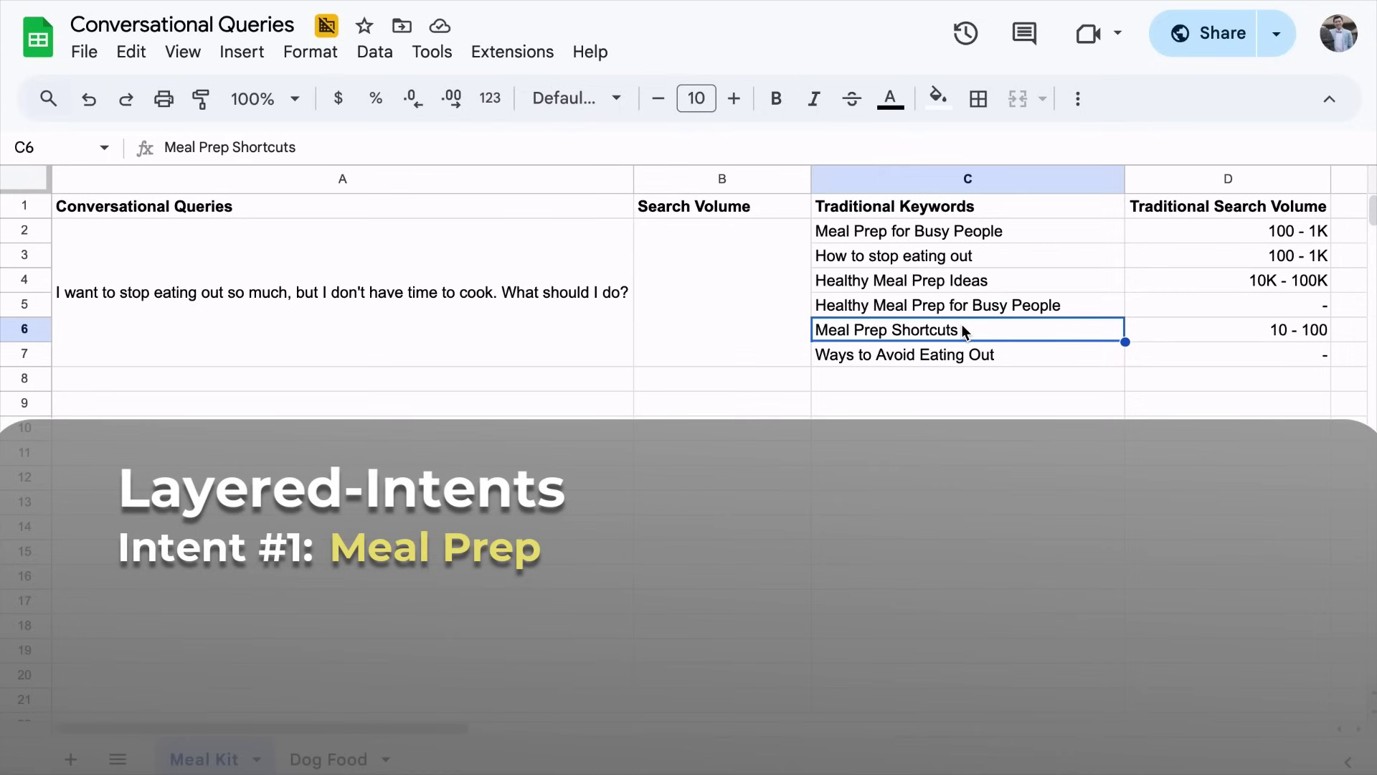
pyautogui.click(972, 281)
pyautogui.click(976, 237)
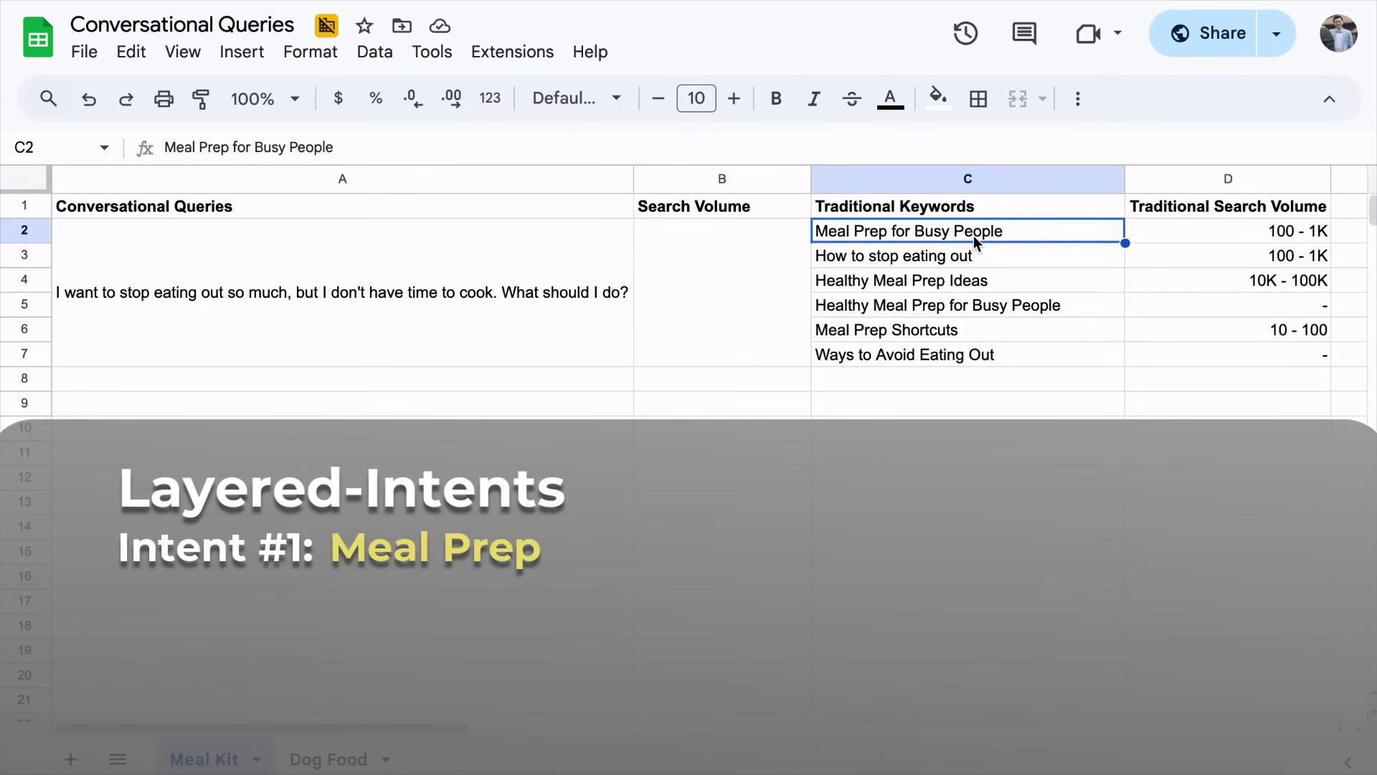
pyautogui.click(984, 280)
pyautogui.click(994, 334)
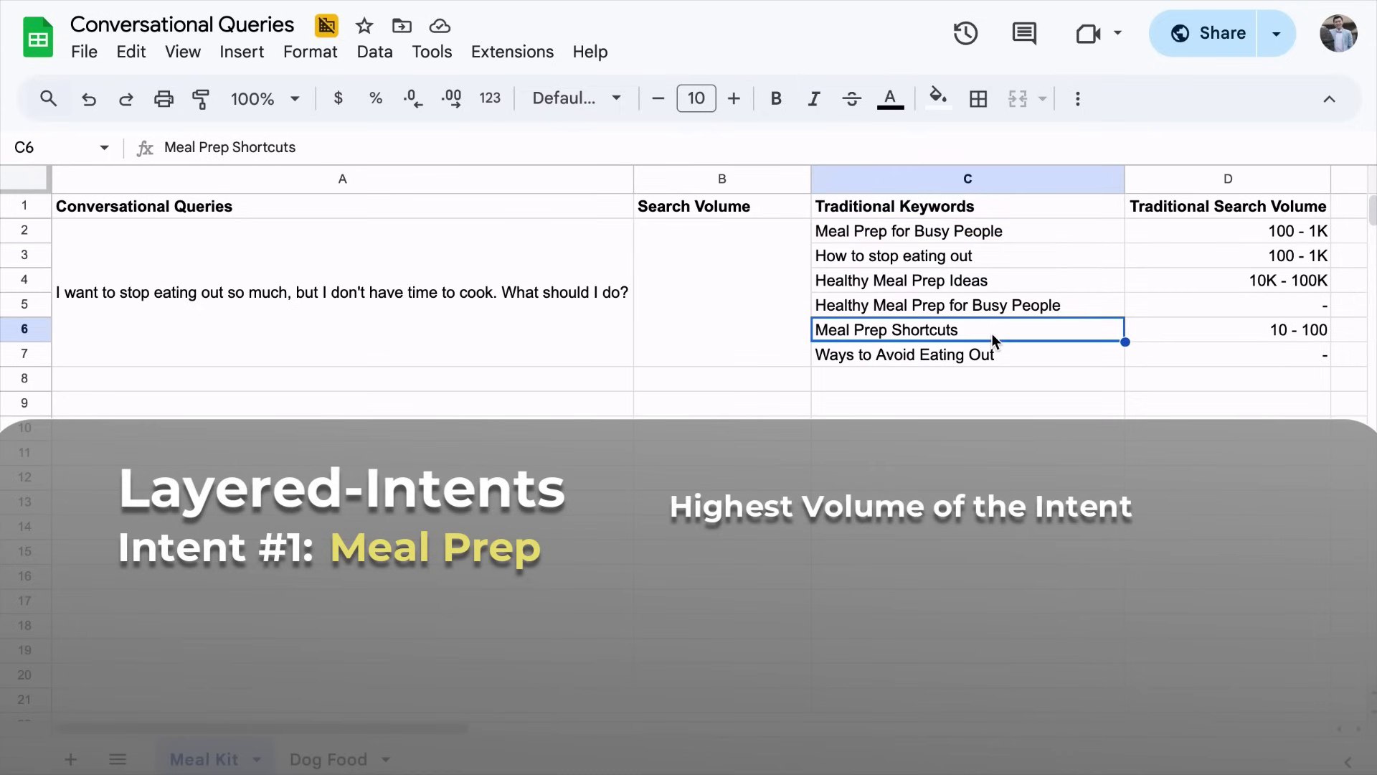
pyautogui.click(993, 283)
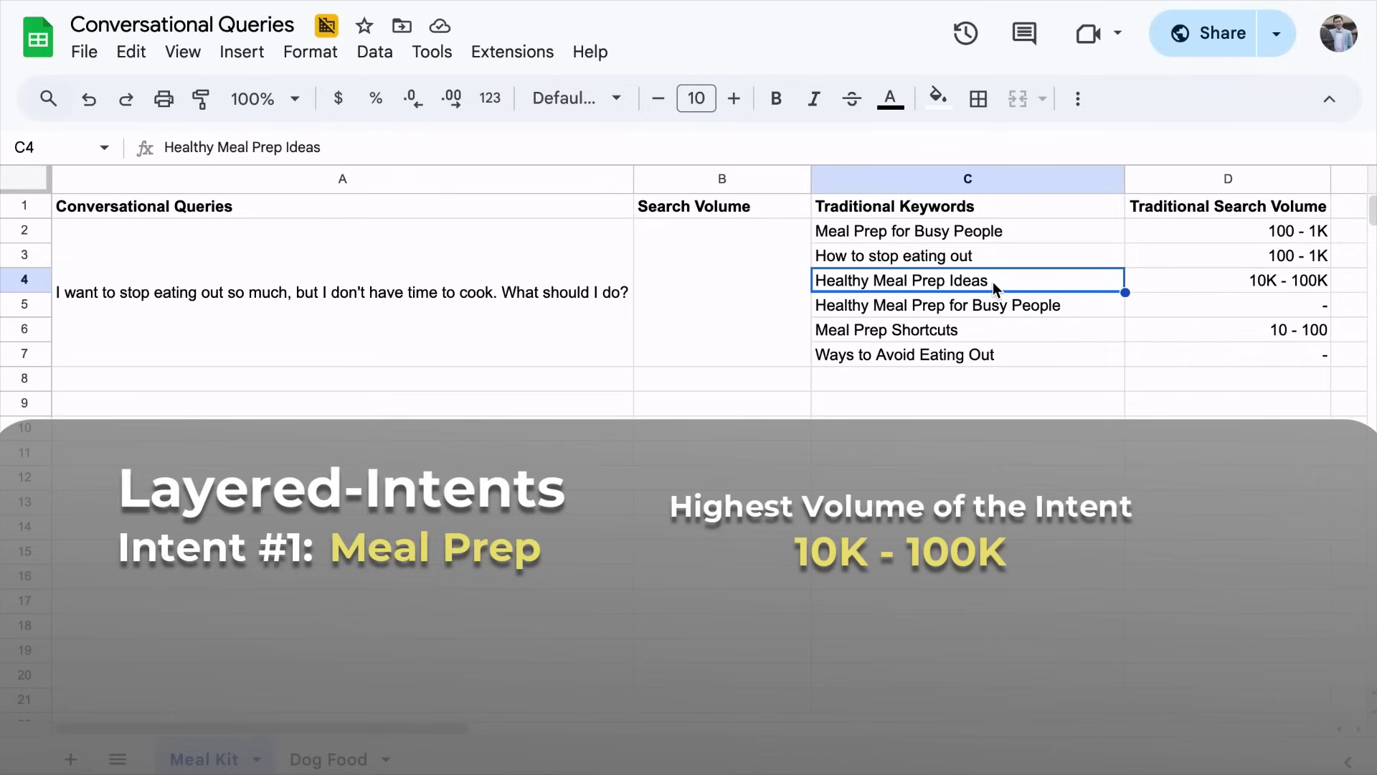
pyautogui.click(962, 255)
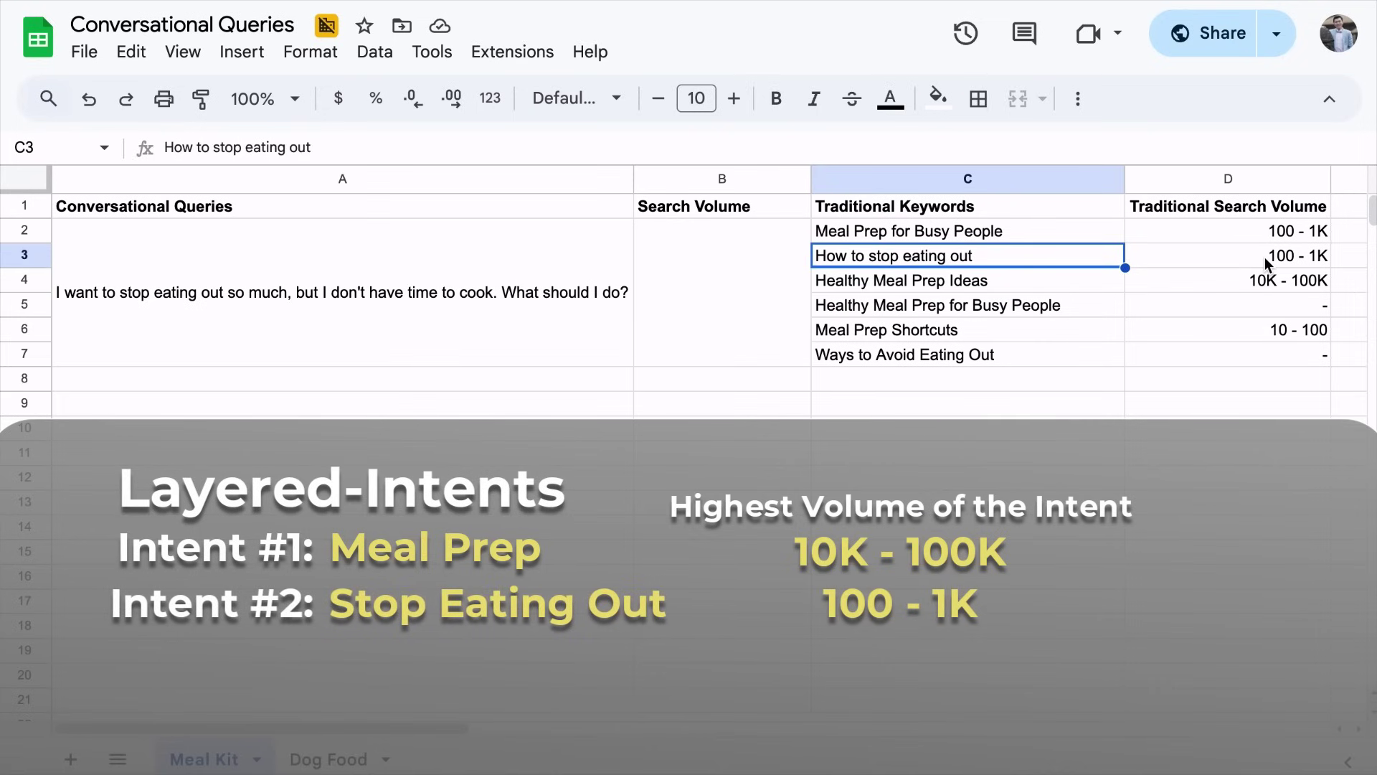
# - Enter "10.1K - 101K" as the search volume of the conversational query about eating out
pyautogui.click(681, 295)
pyautogui.write('10.1K')
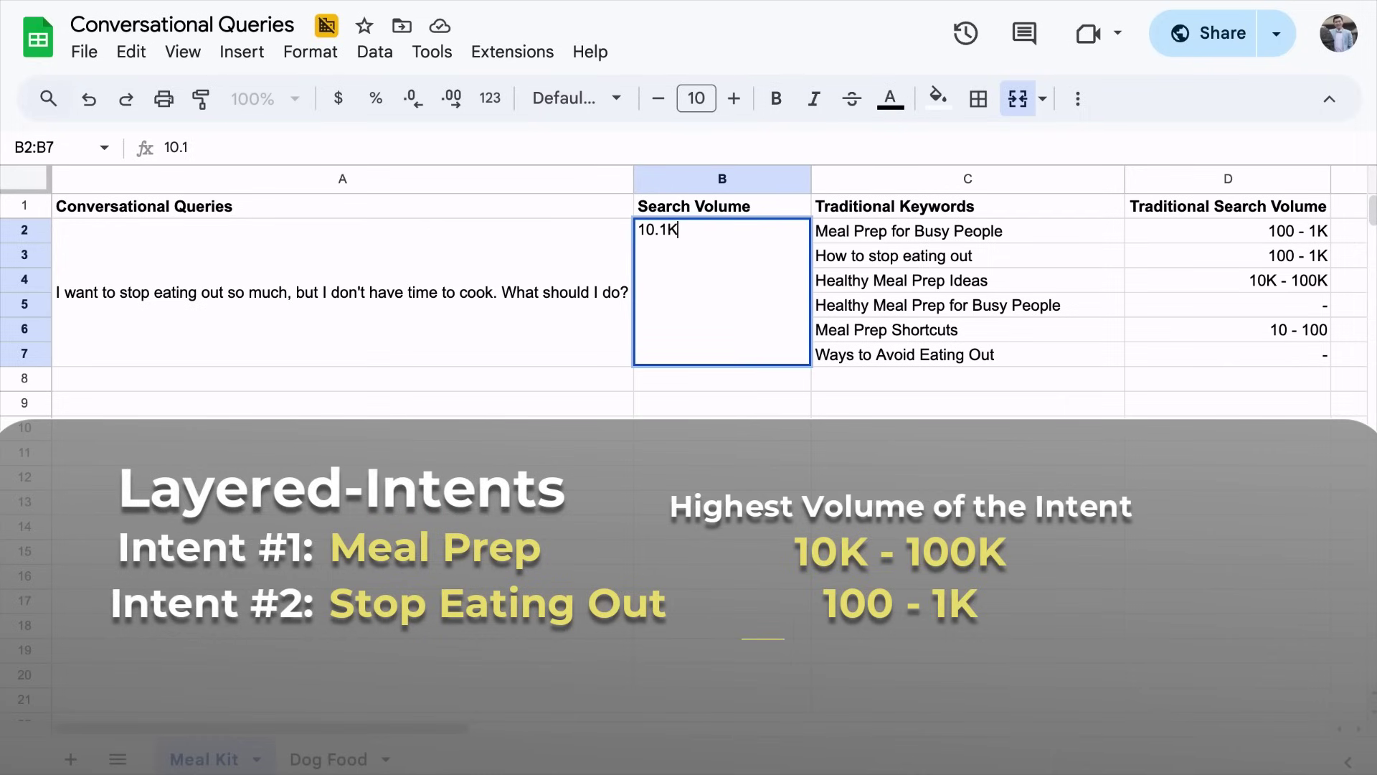
pyautogui.write(' - 101K')
pyautogui.press('Return')
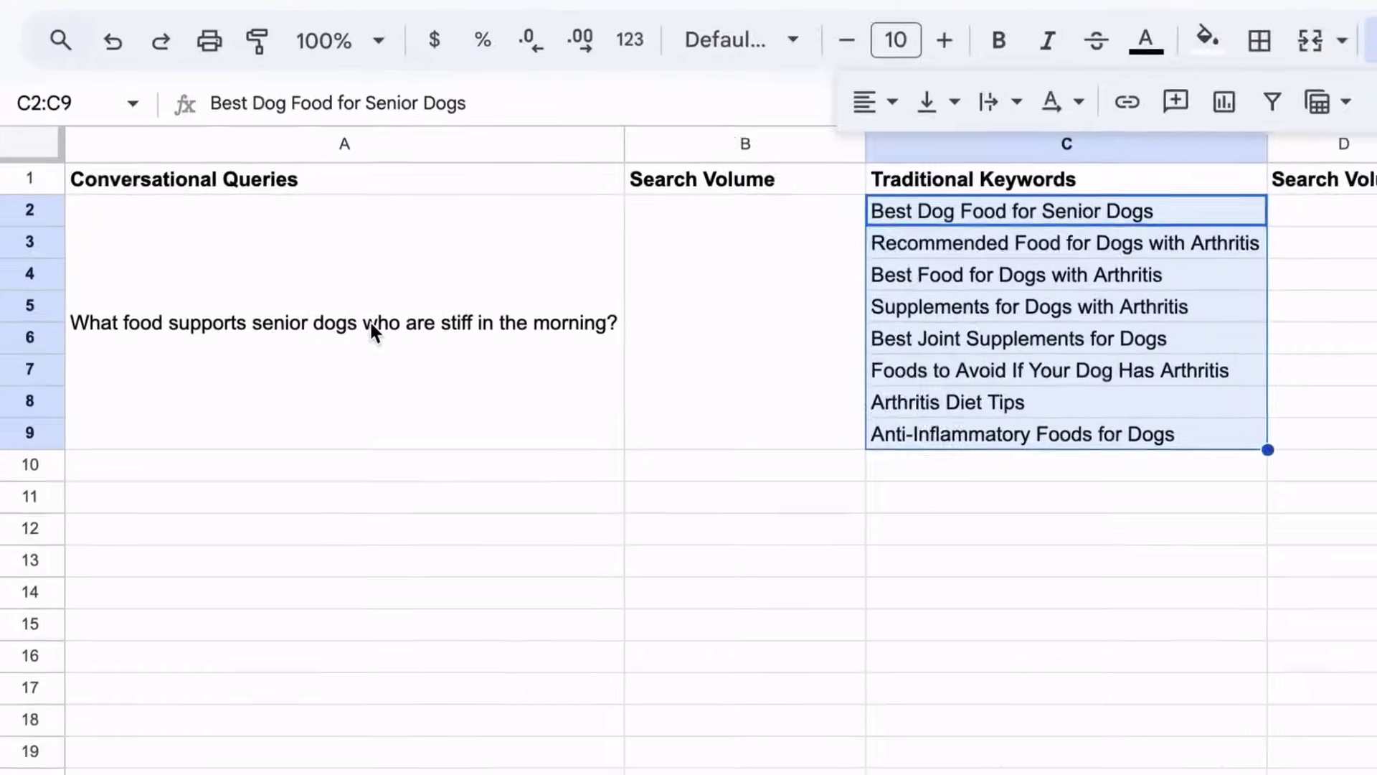
# - Copy the traditional keywords in C2:C9 of the Dog Food sheet, from "Best Dog Food for Senior Dogs" to "Anti-Inflammatory Foods for Dogs"
pyautogui.click(372, 324)
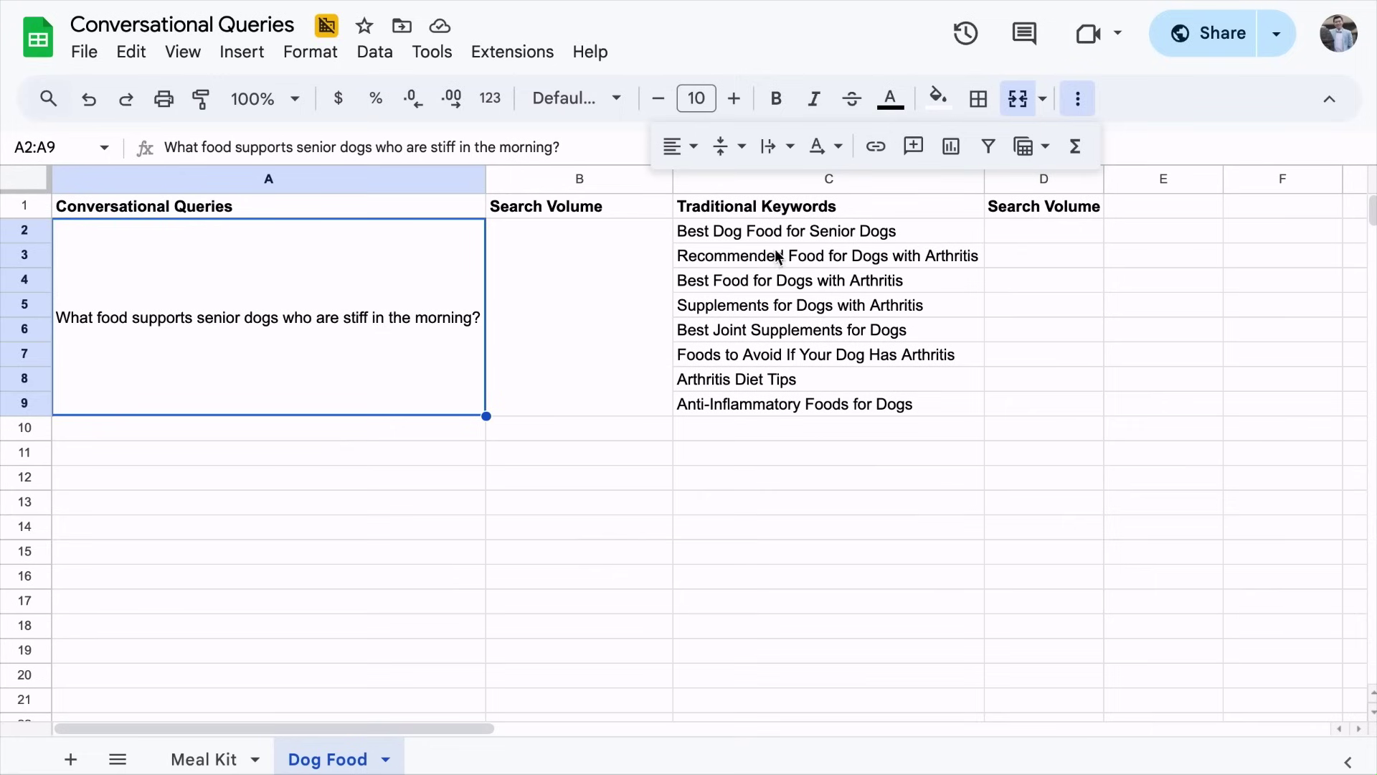
pyautogui.click(1253, 199)
pyautogui.moveTo(786, 236); pyautogui.dragTo(794, 404)
pyautogui.hotkey('ctrl', 'c')
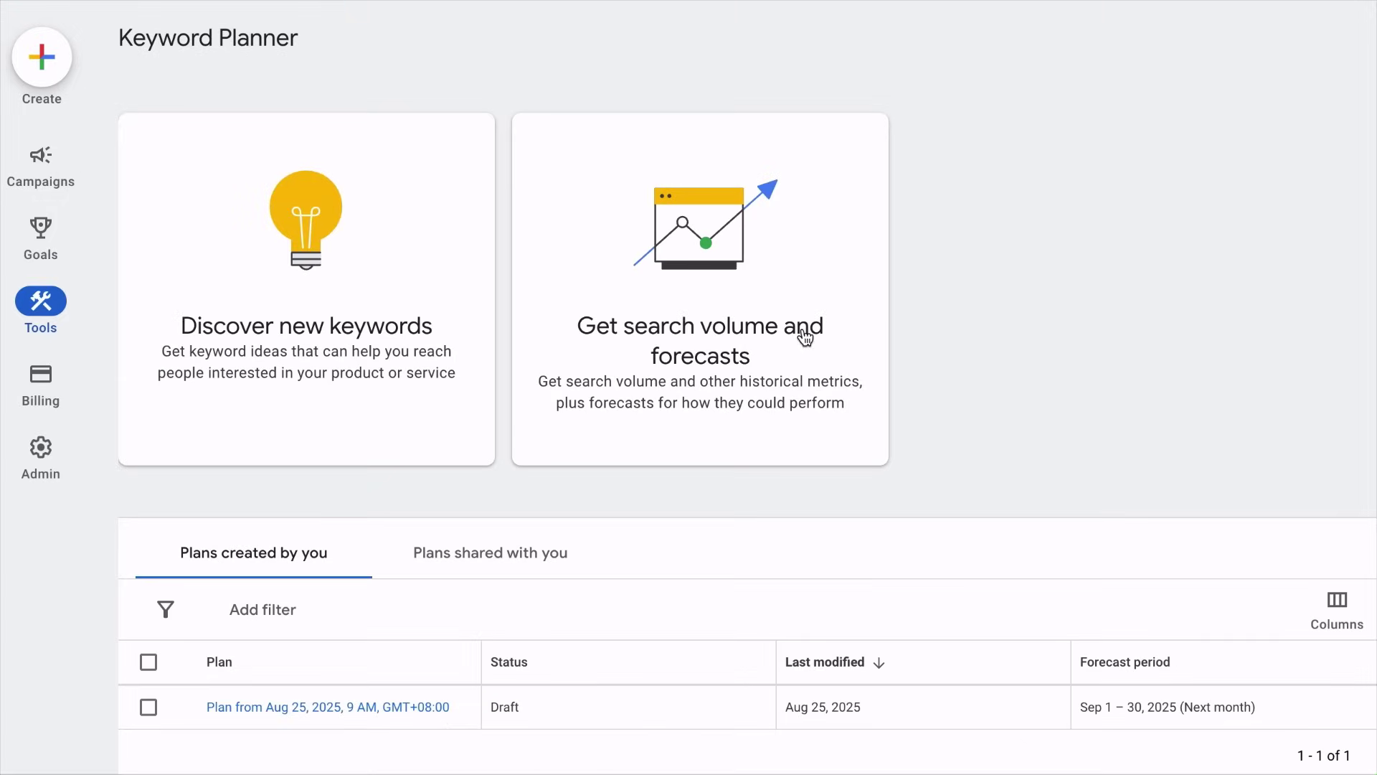
# - Switch to Keyword Planner, get search volumes and forecasts for the copied dog food keywords, and review the results
pyautogui.click(805, 337)
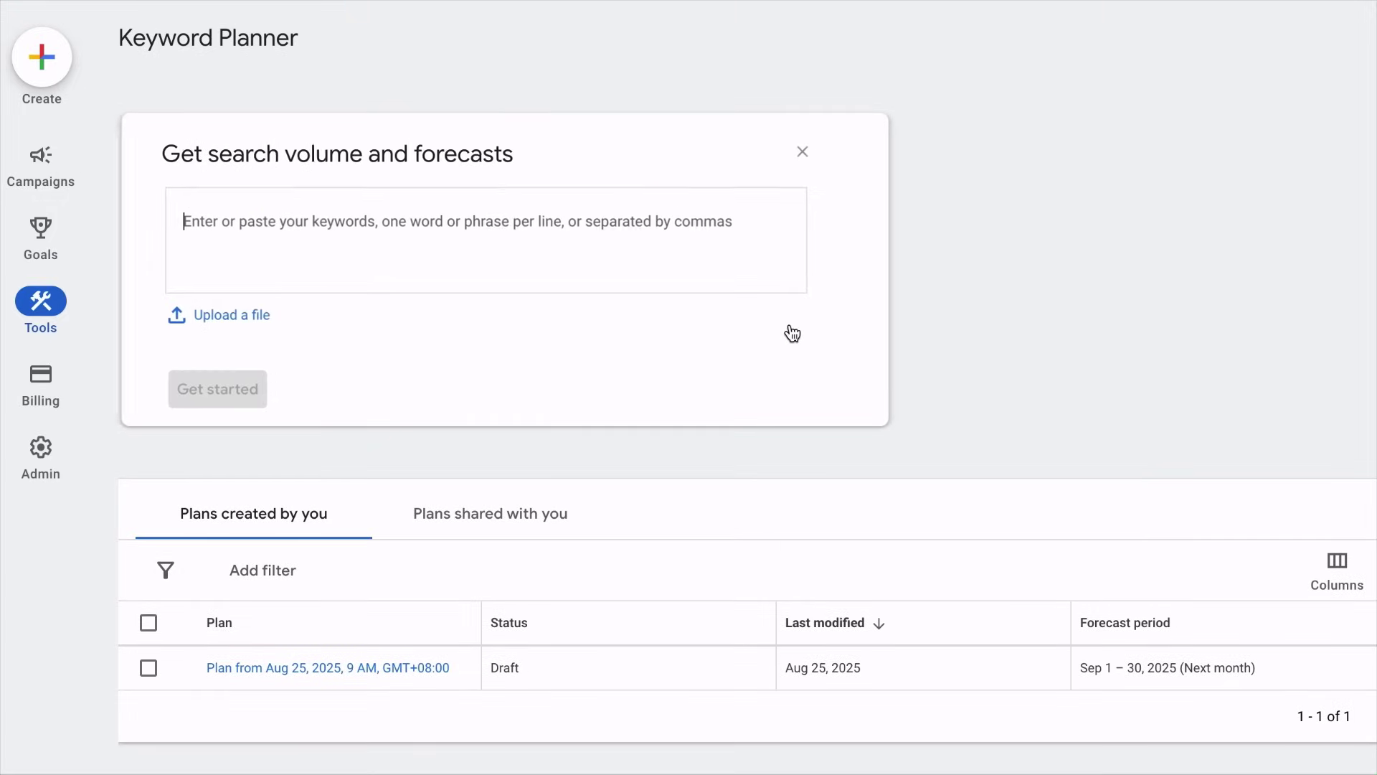
pyautogui.click(557, 218)
pyautogui.hotkey('ctrl', 'v')
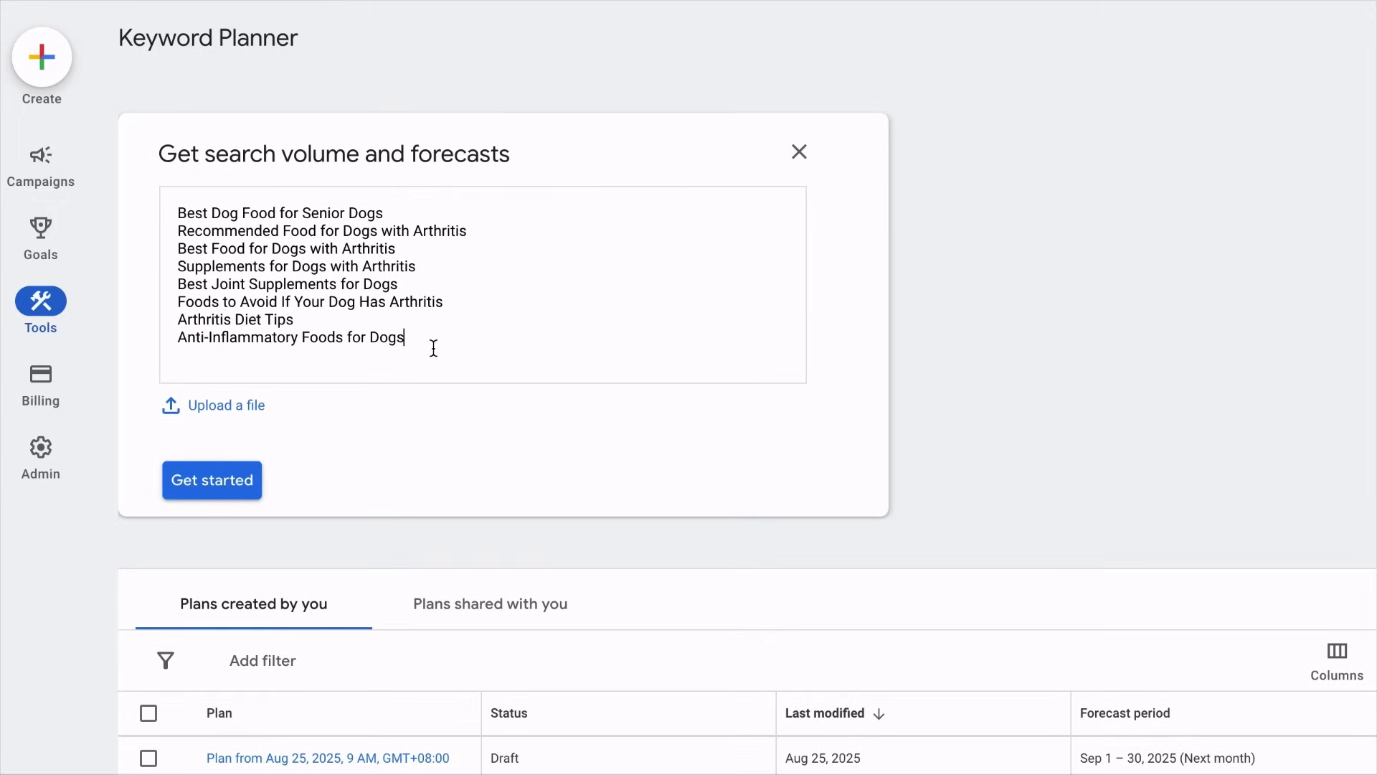
pyautogui.click(246, 483)
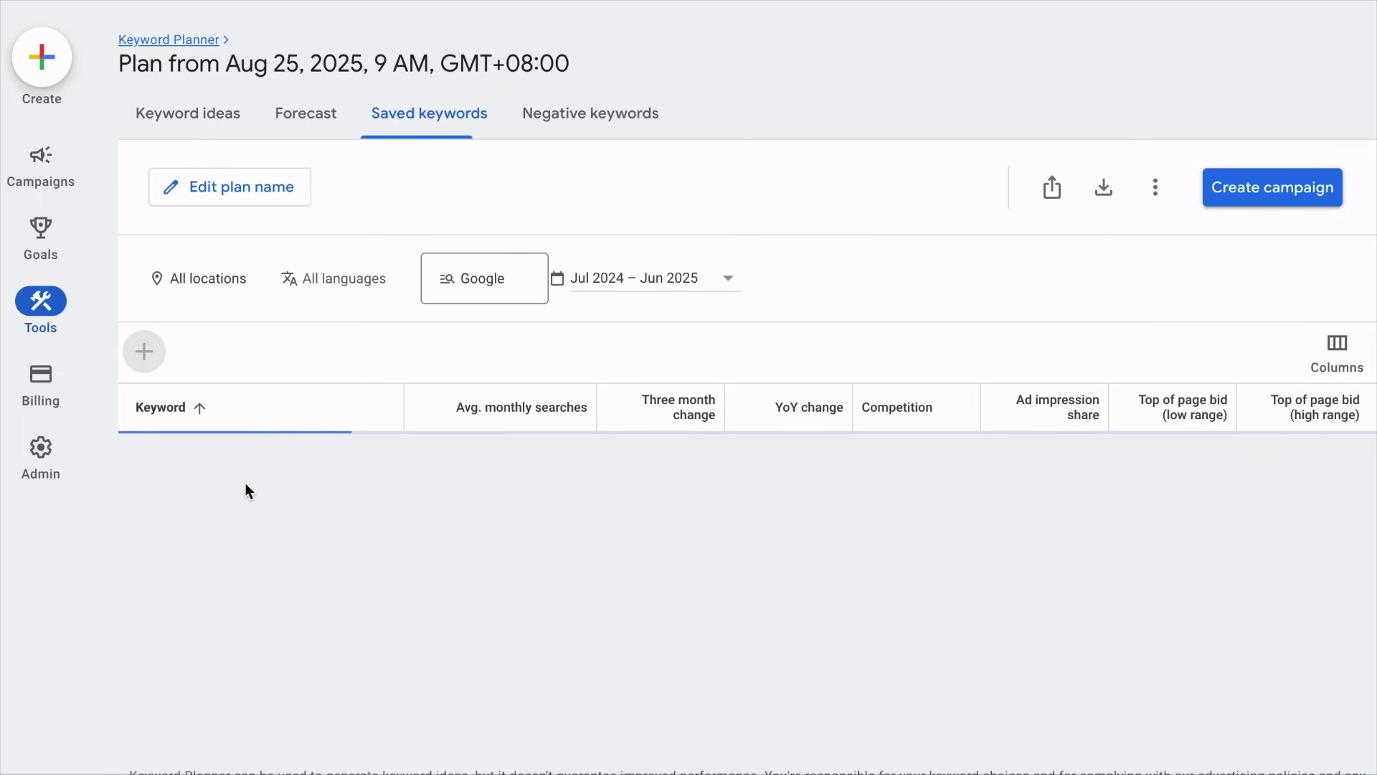
pyautogui.scroll(-1, 420, 513)
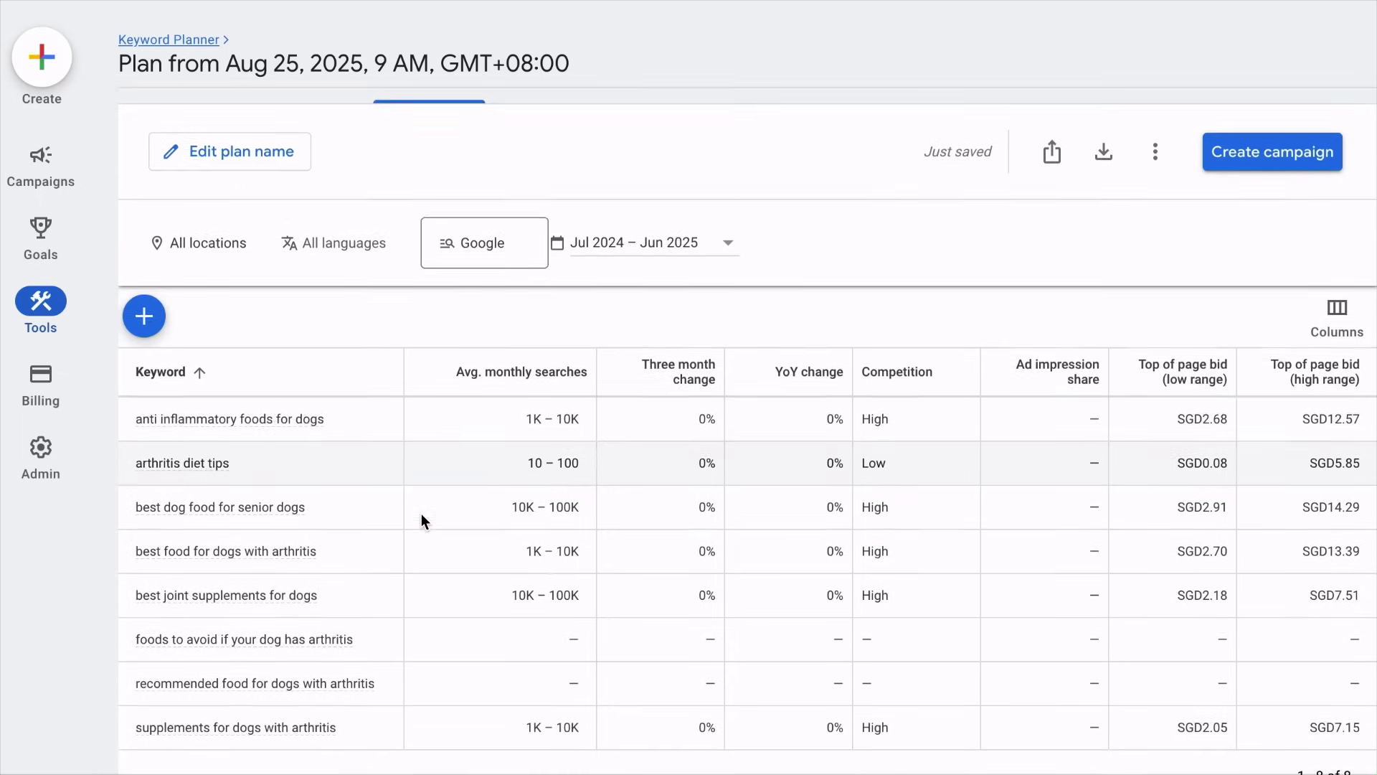
pyautogui.scroll(1, 422, 514)
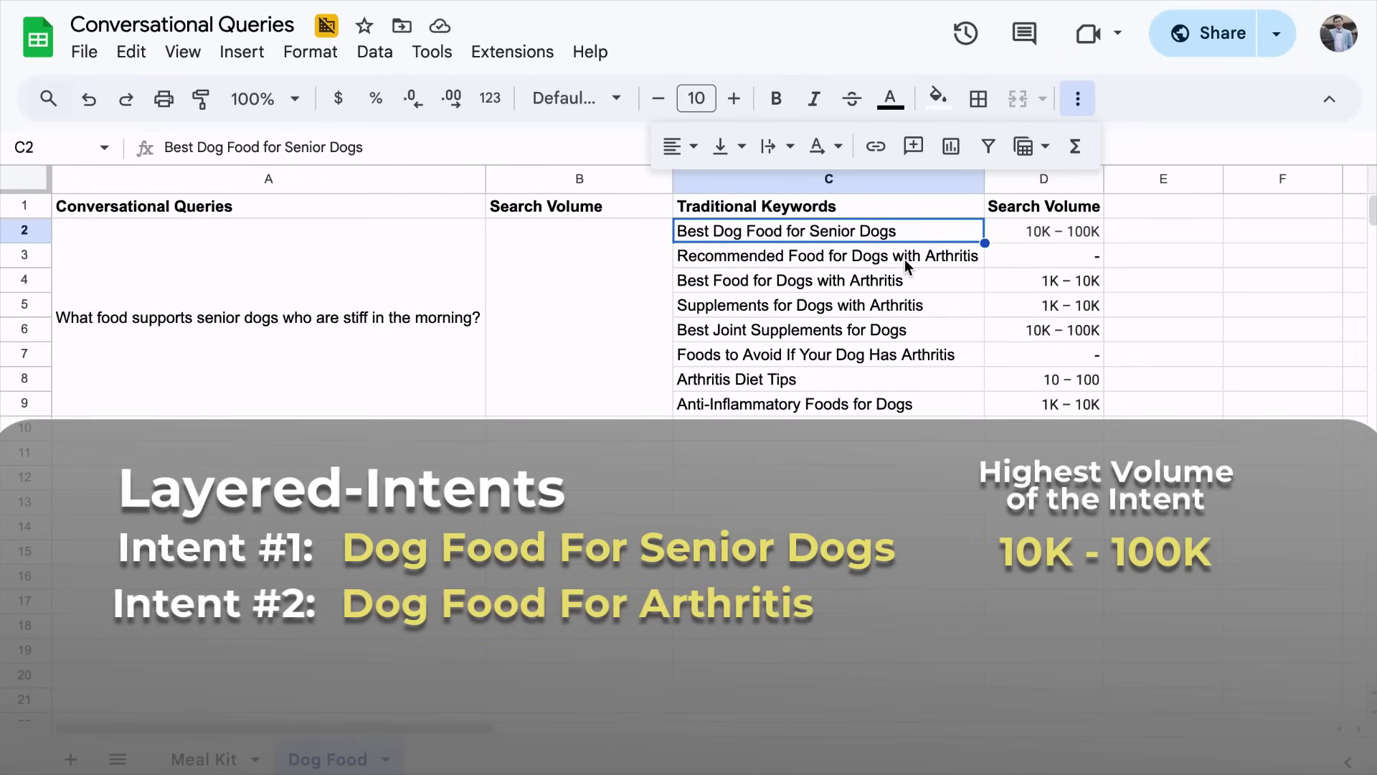
# - Switch to the Dog Food sheet in Google Sheets and compare search volumes across the senior dog, arthritis and joint supplement keywords
pyautogui.click(896, 260)
pyautogui.click(905, 283)
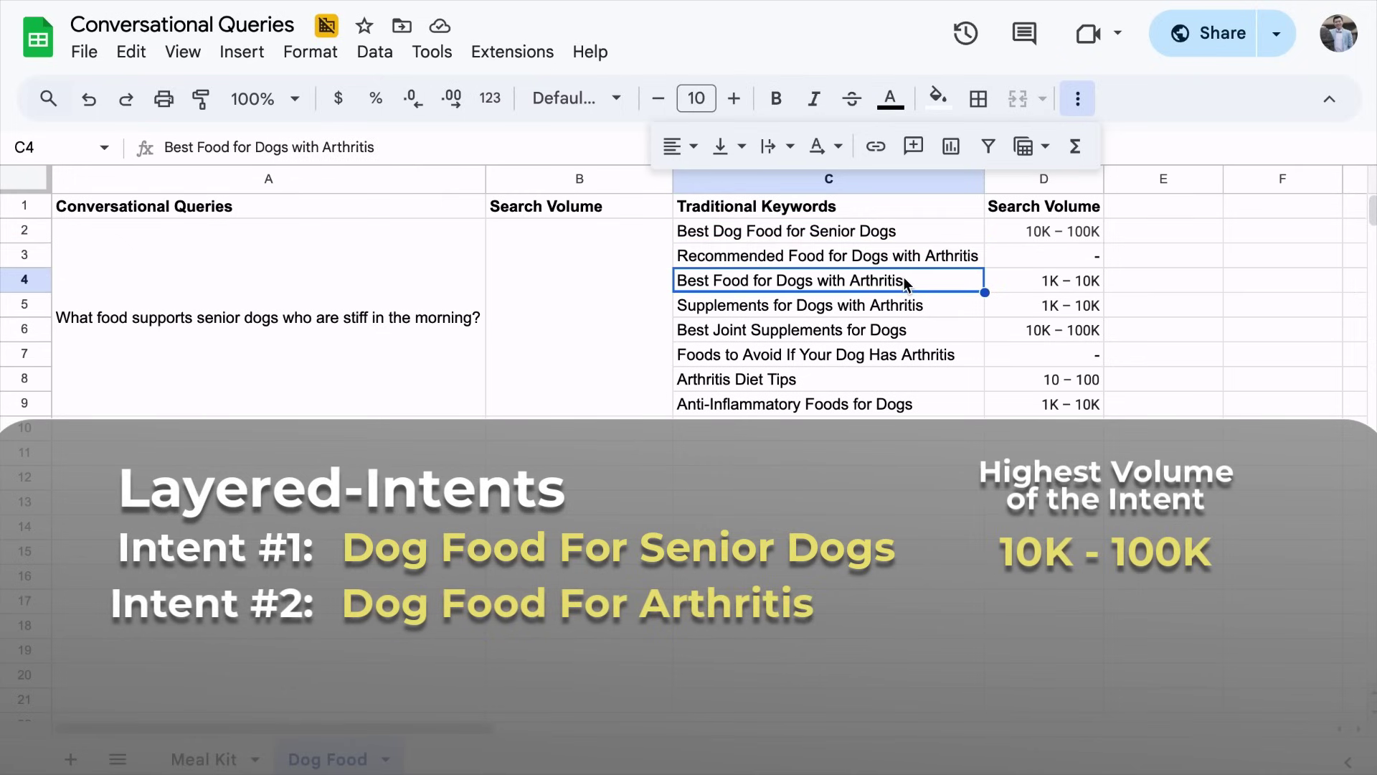
pyautogui.click(873, 406)
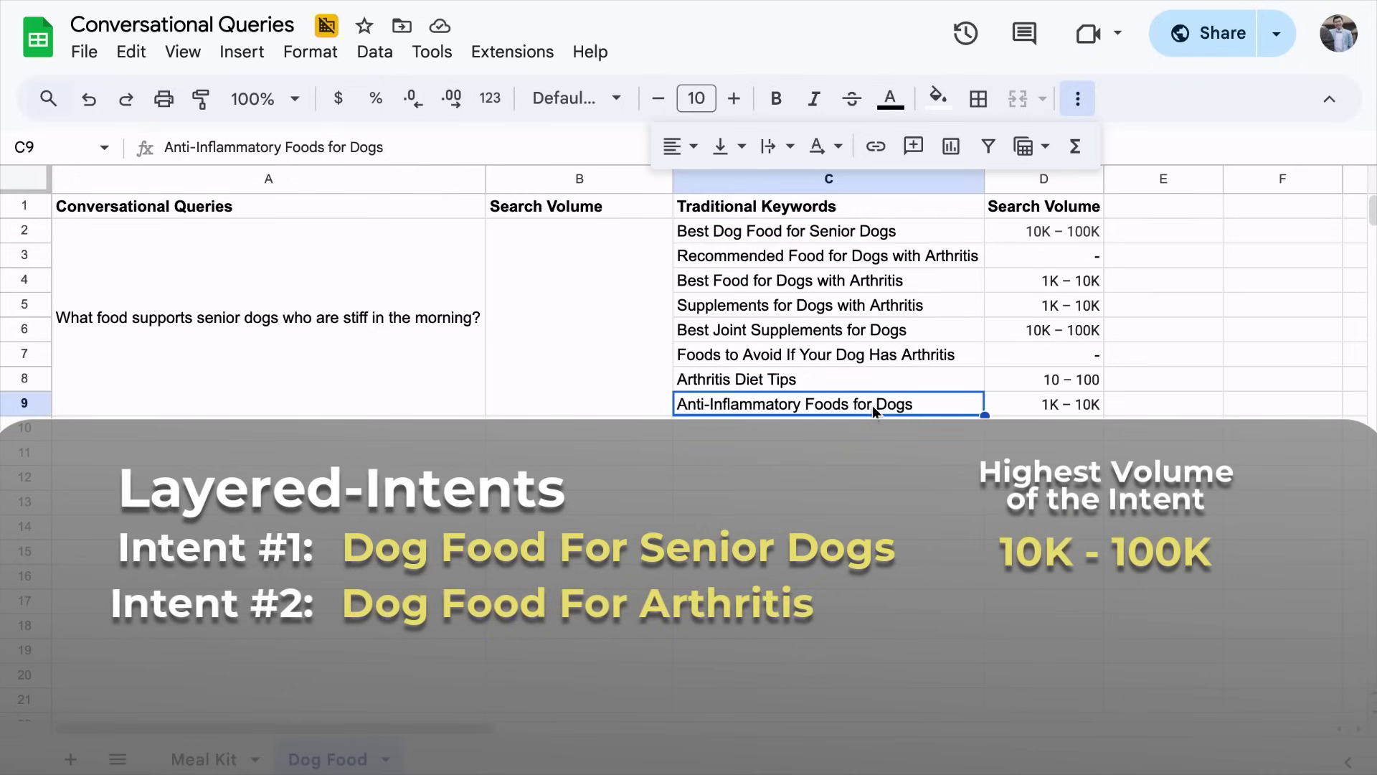
pyautogui.click(868, 309)
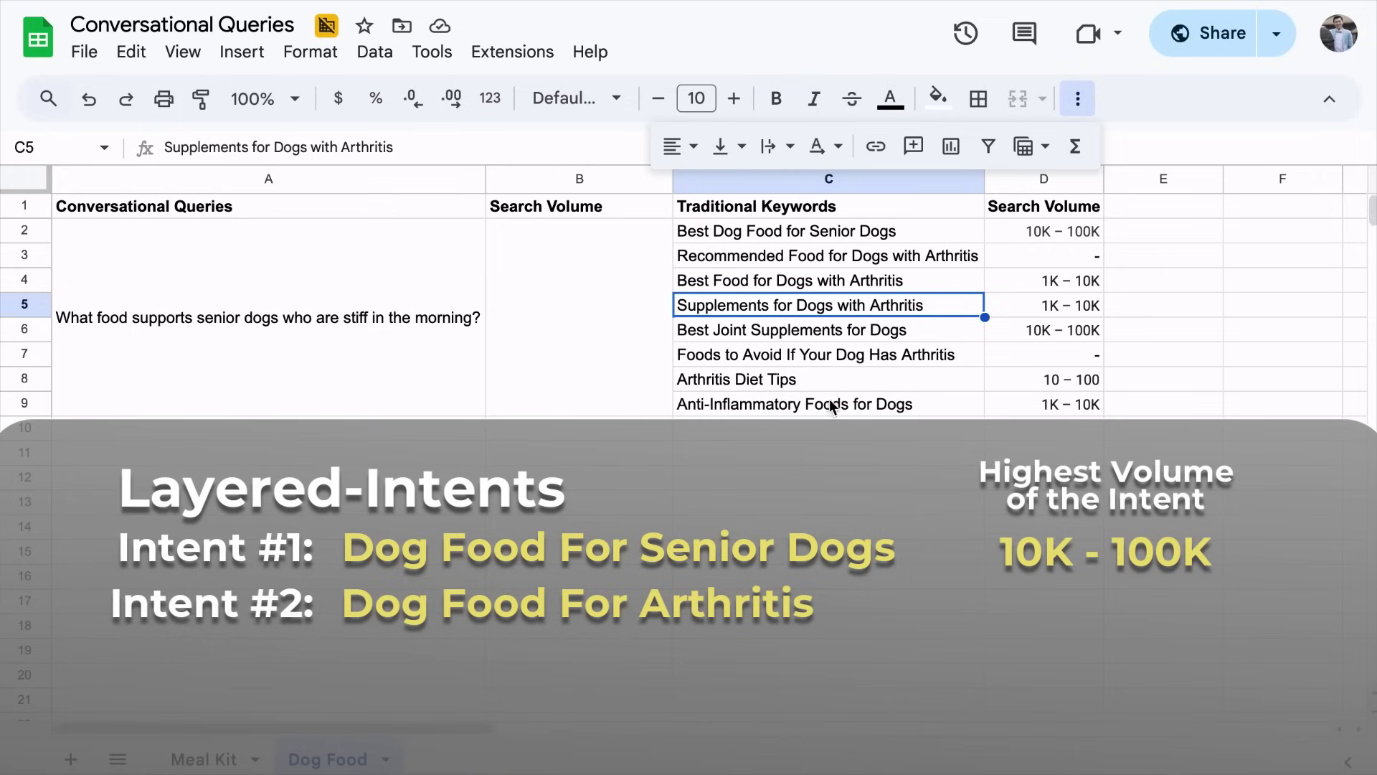
pyautogui.click(821, 379)
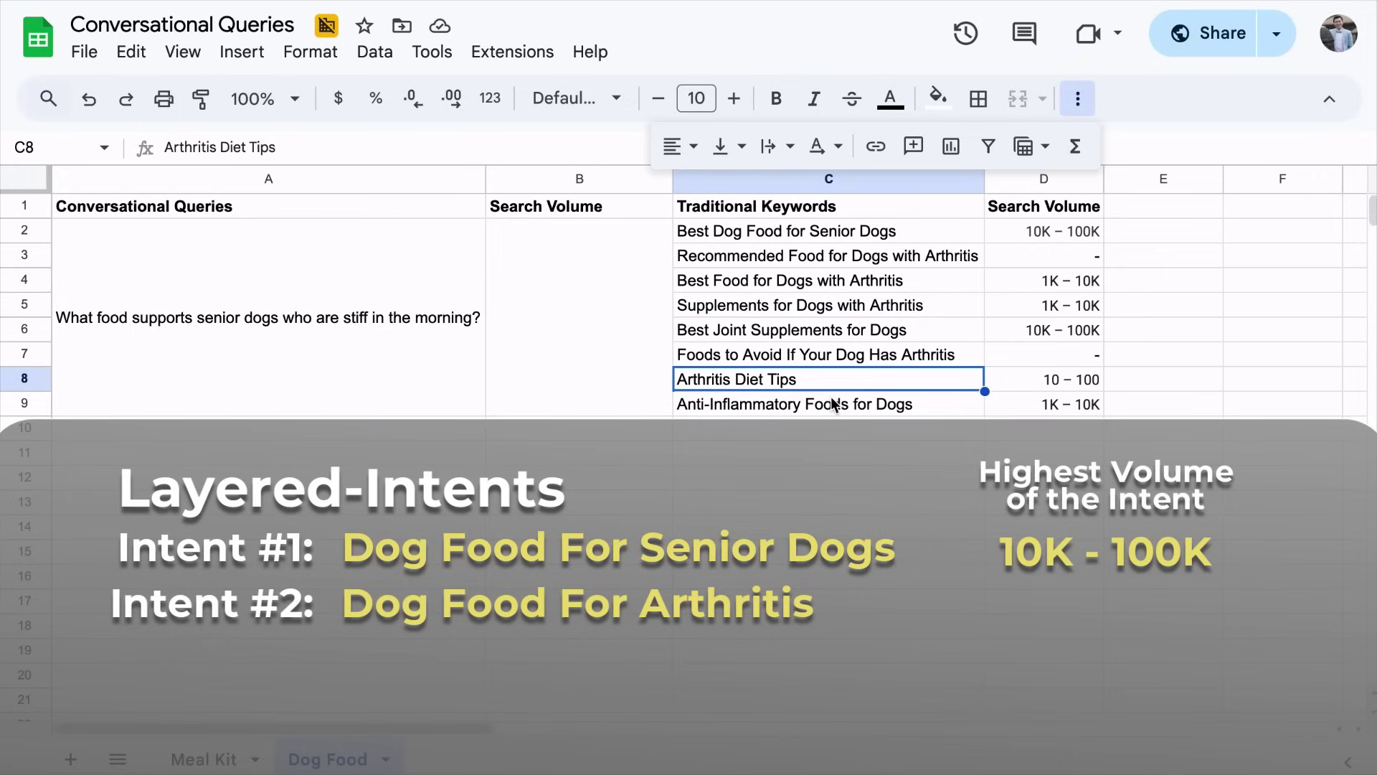
pyautogui.click(881, 286)
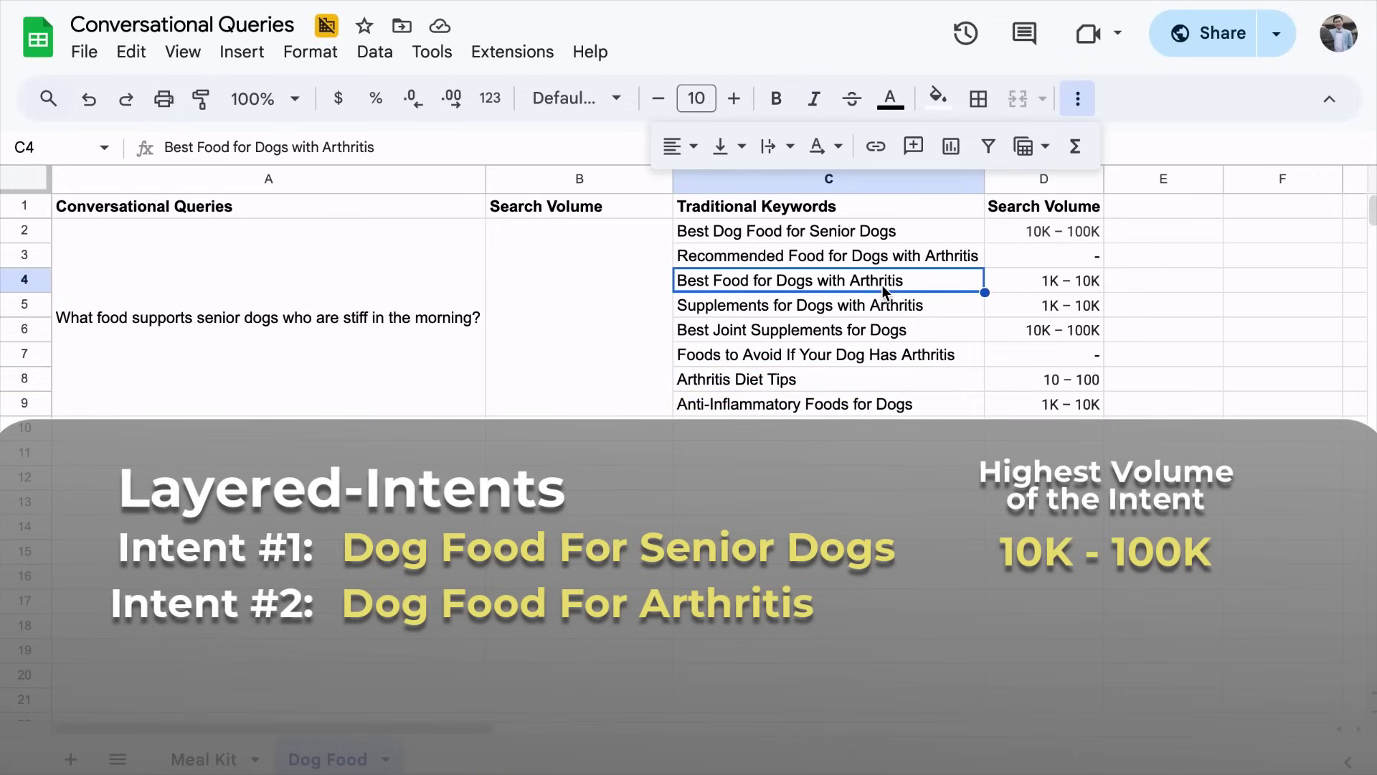
pyautogui.click(1059, 286)
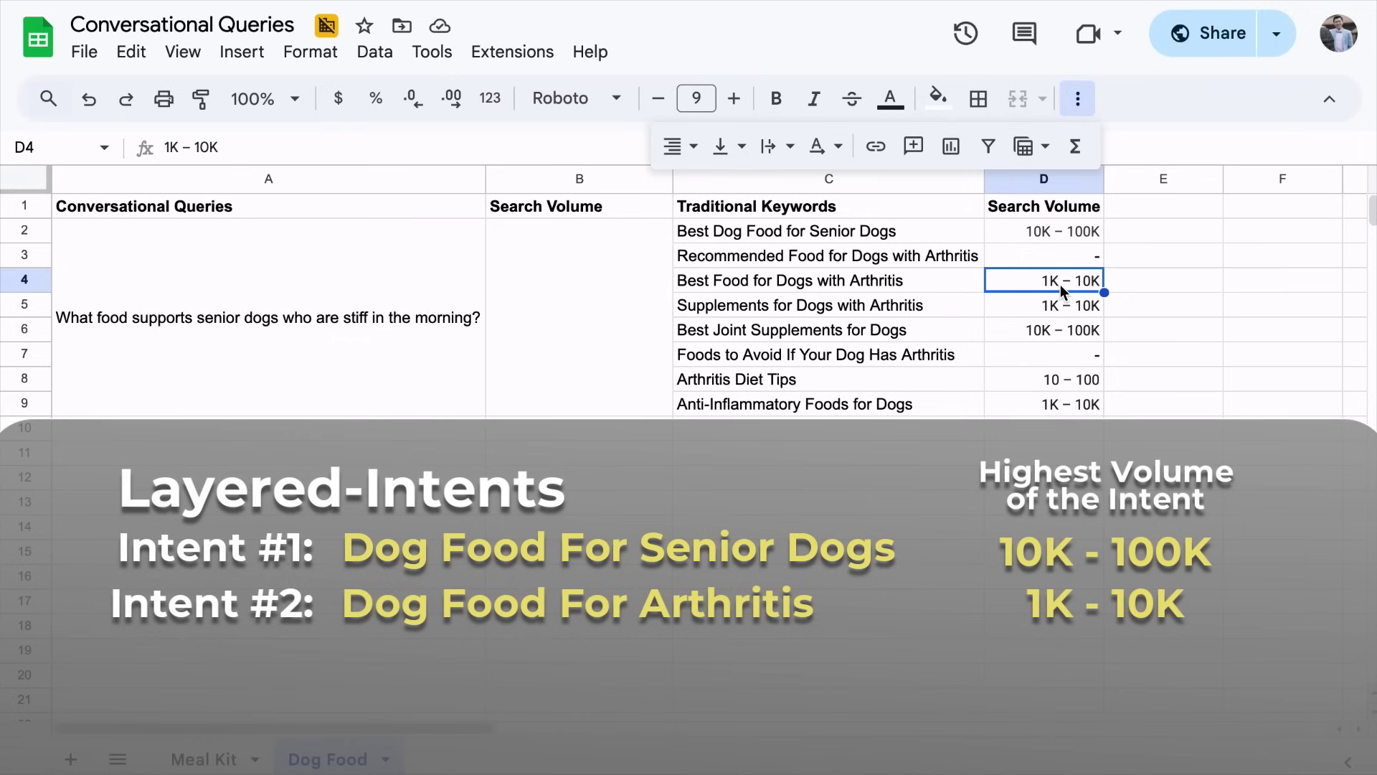
pyautogui.moveTo(880, 301); pyautogui.dragTo(860, 328)
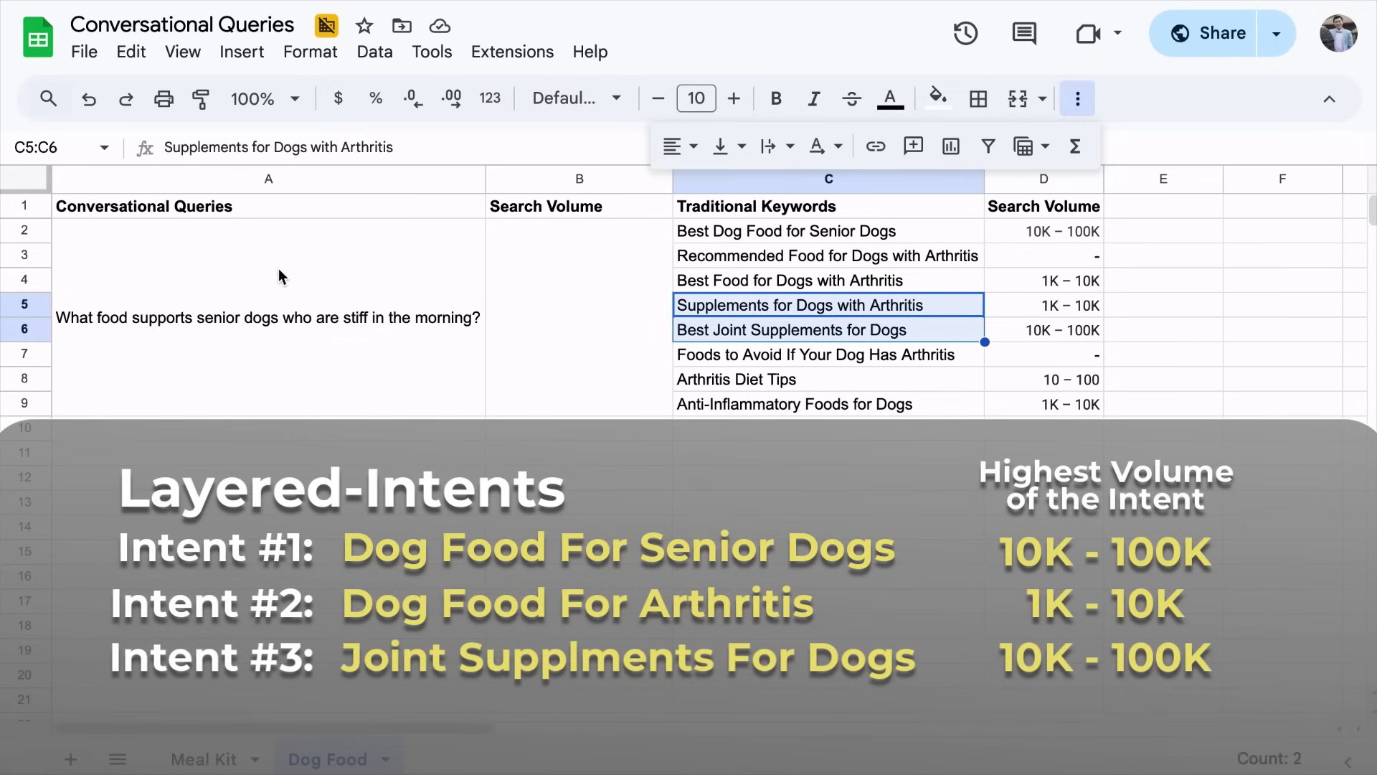
pyautogui.click(272, 298)
pyautogui.click(774, 233)
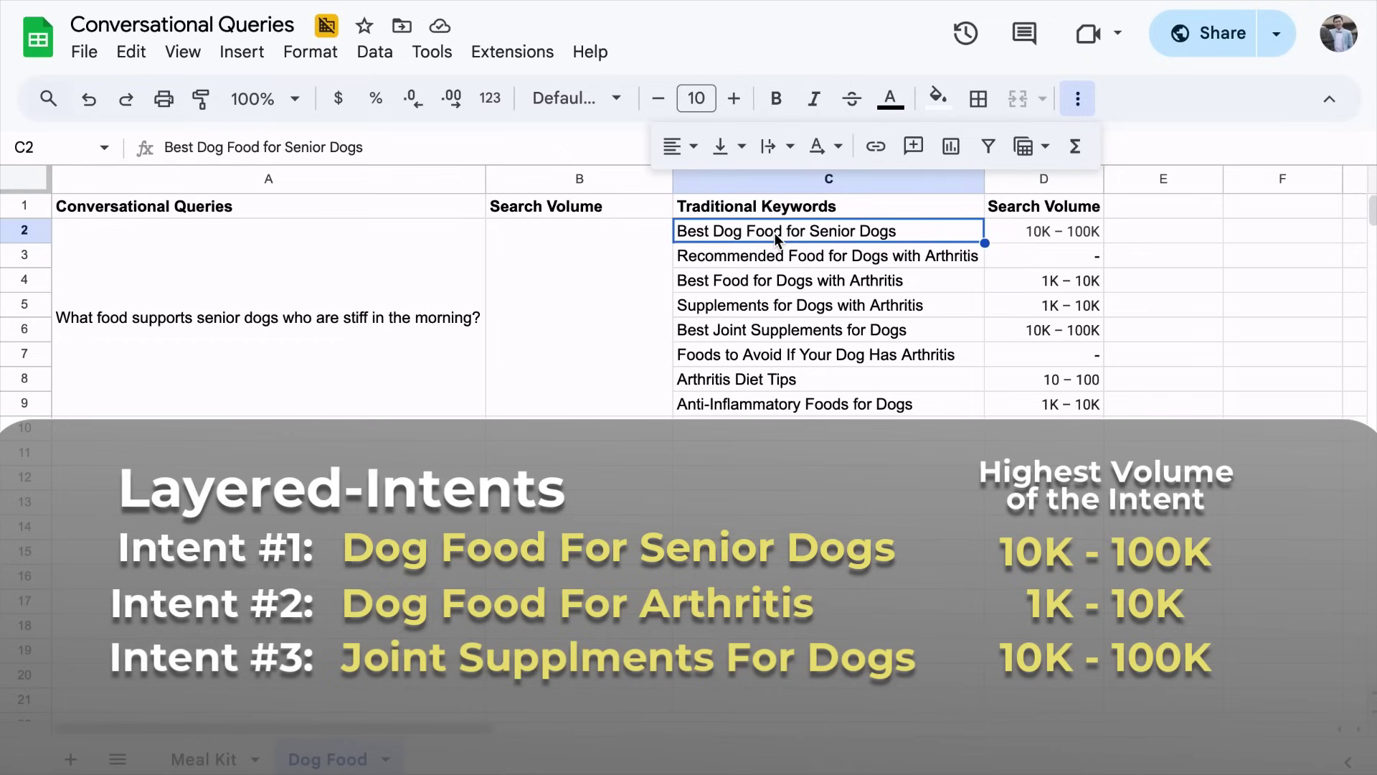
# - Enter "21K - 210K" as the search volume of the conversational query about senior dogs who are stiff in the morning
pyautogui.click(768, 307)
pyautogui.click(770, 406)
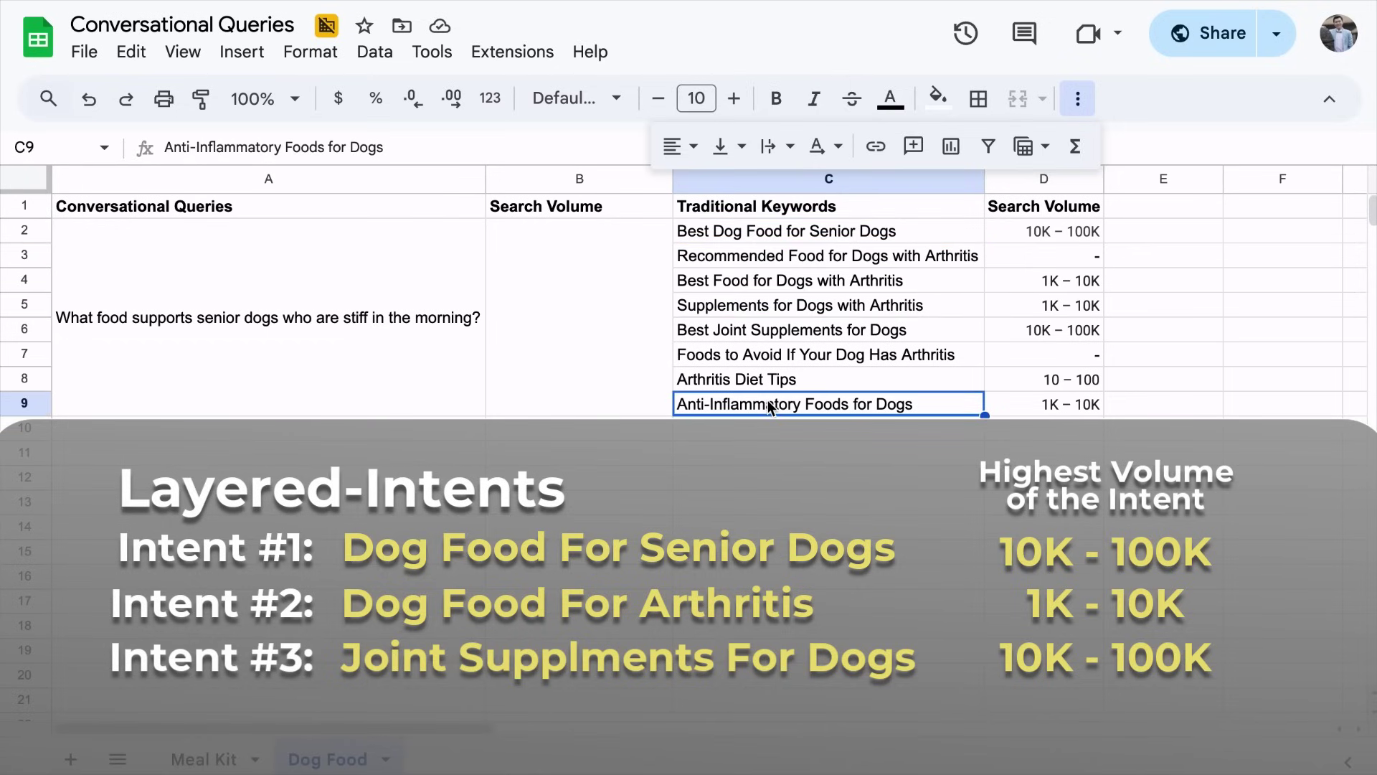
pyautogui.click(611, 310)
pyautogui.write('21K - 210K')
pyautogui.press('Return')
pyautogui.click(538, 308)
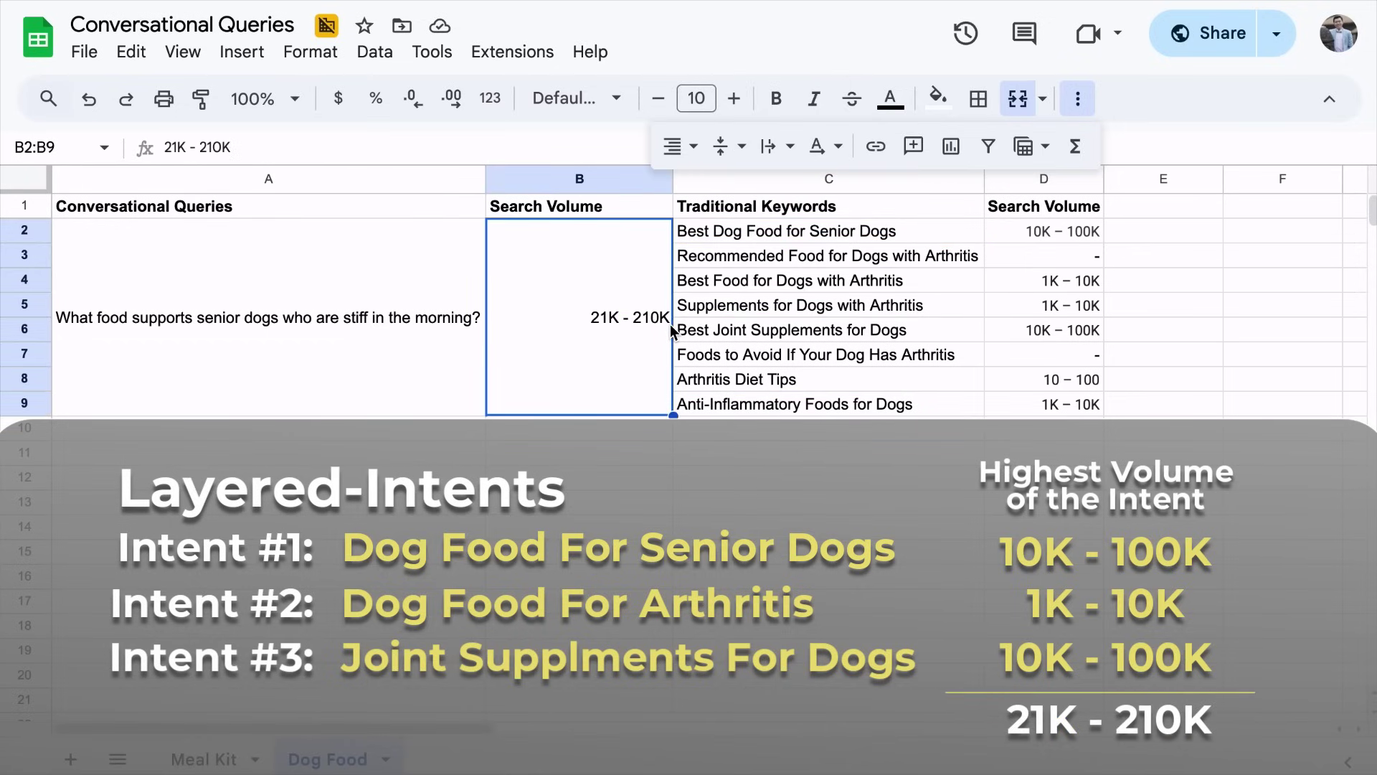
# - Check the combined search volume of the dog food query against the senior dog, arthritis and joint supplement keywords and their volumes
pyautogui.click(741, 233)
pyautogui.click(1056, 238)
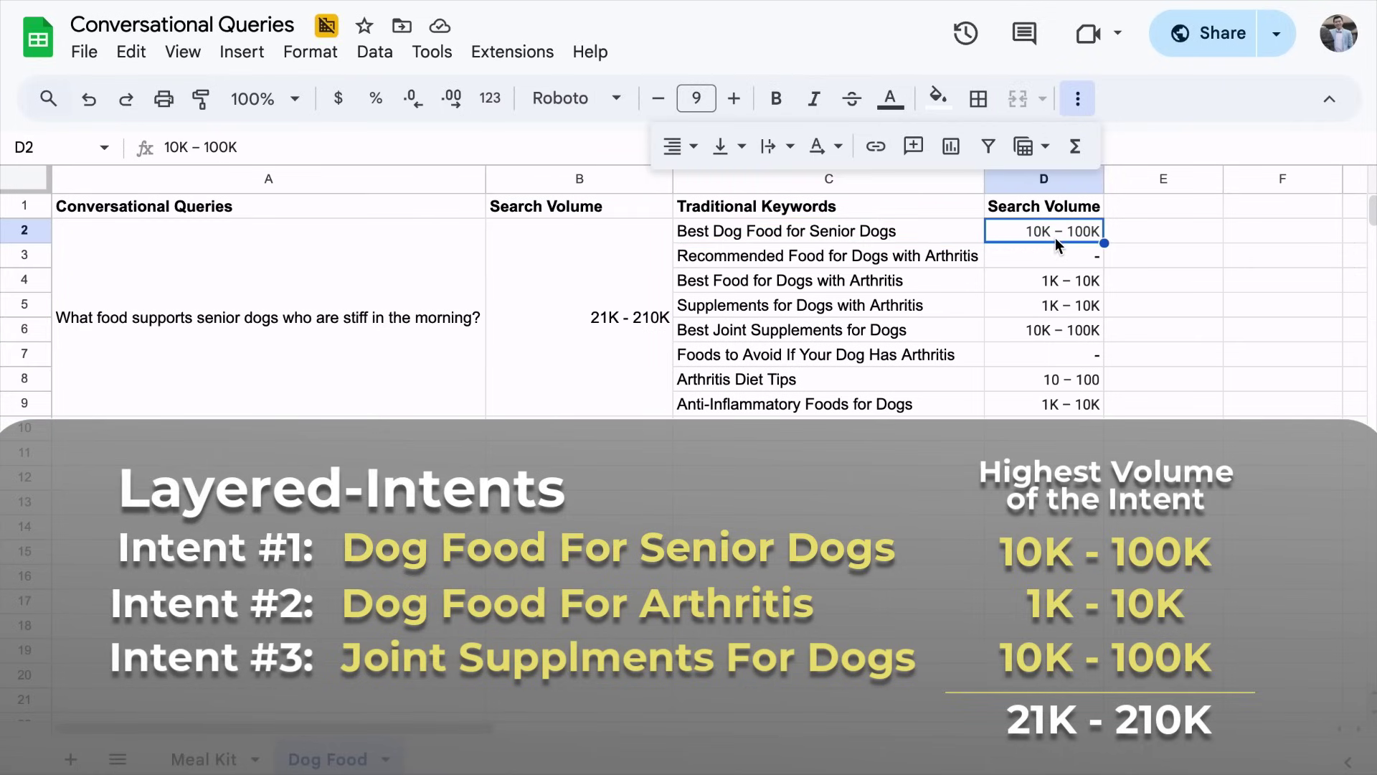
pyautogui.moveTo(893, 283); pyautogui.dragTo(878, 309)
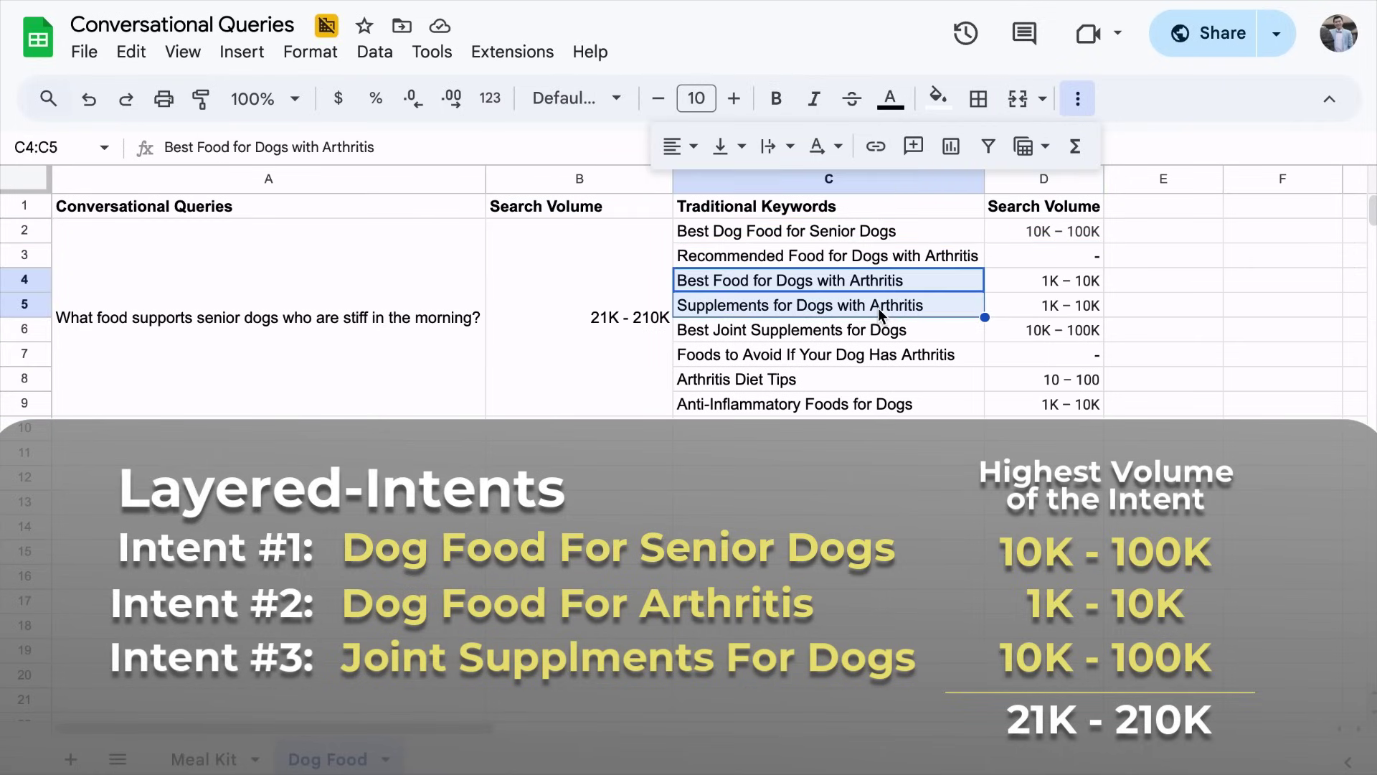
pyautogui.click(878, 281)
pyautogui.click(826, 380)
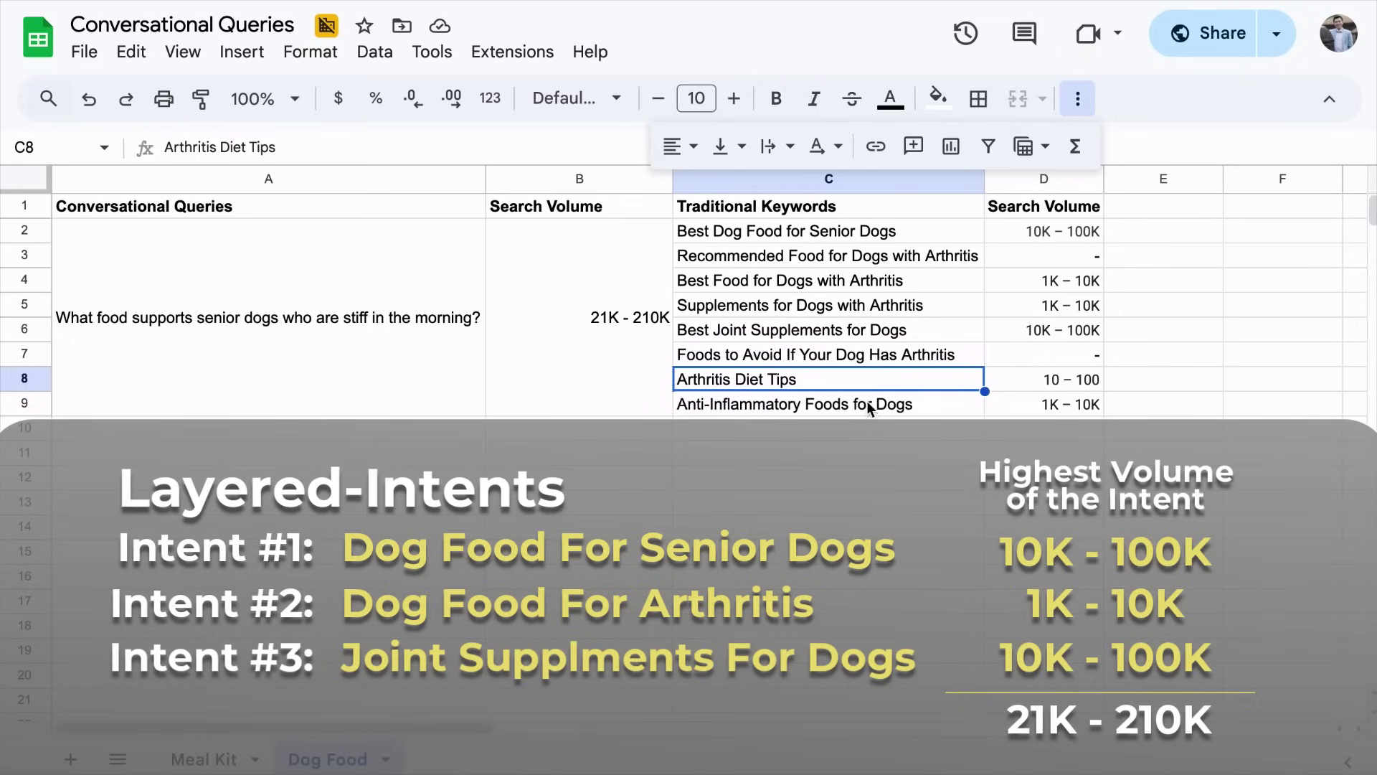
pyautogui.click(868, 404)
pyautogui.click(911, 284)
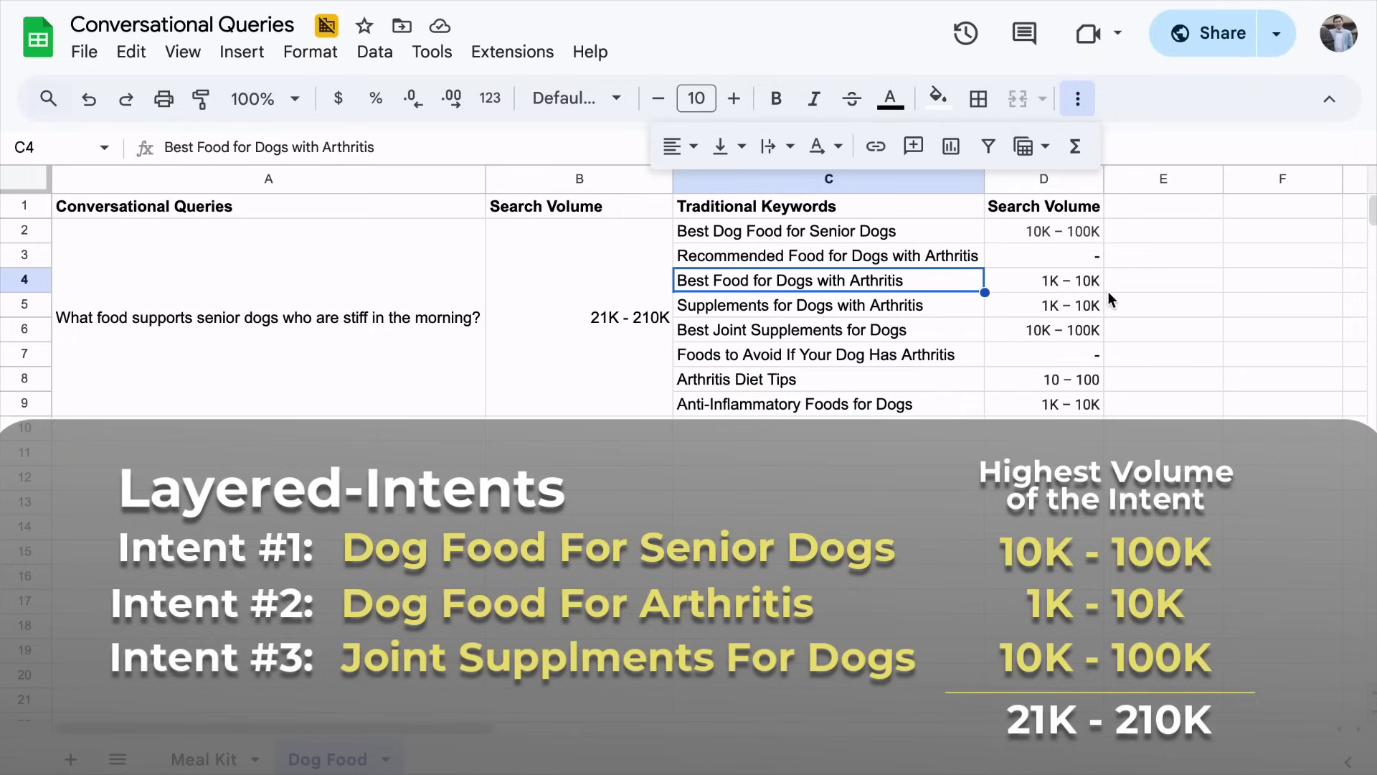
pyautogui.press('Right')
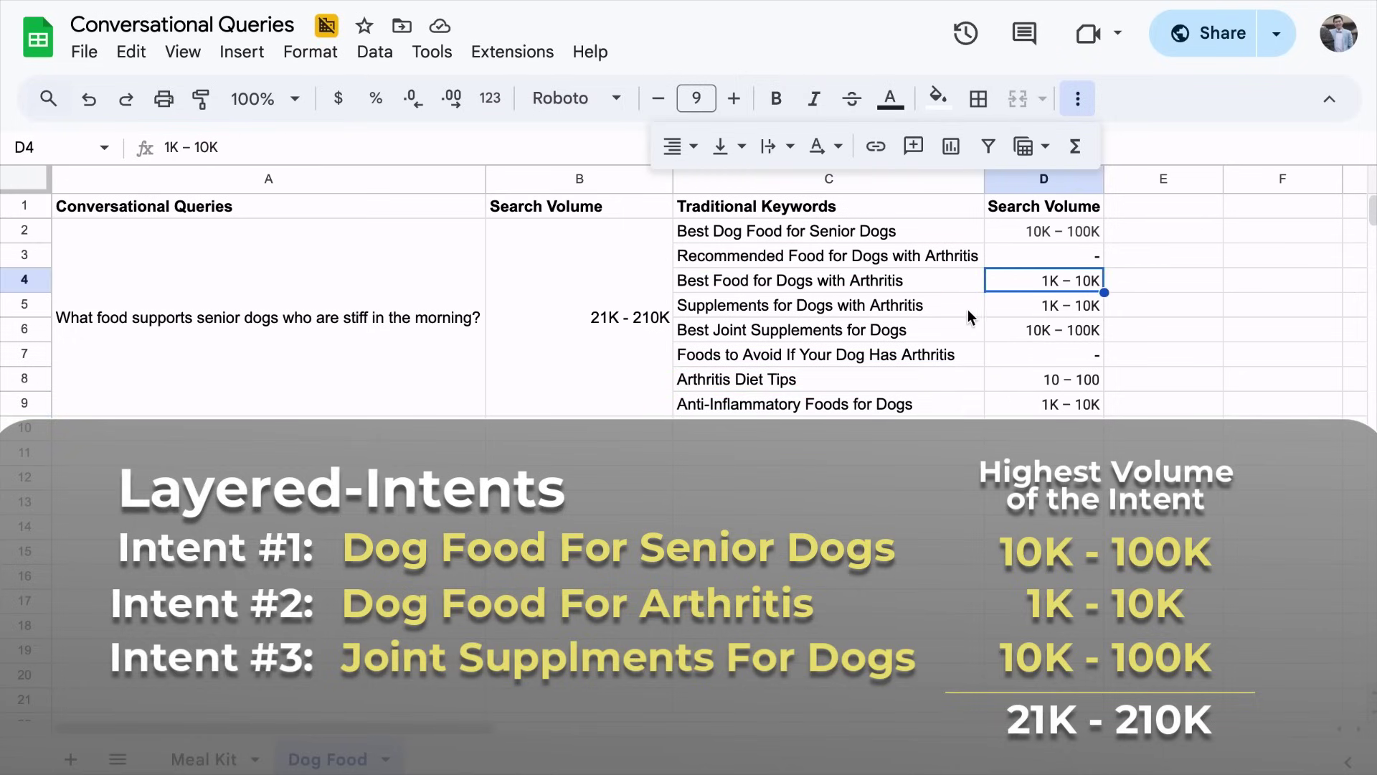
pyautogui.moveTo(967, 309); pyautogui.dragTo(967, 329)
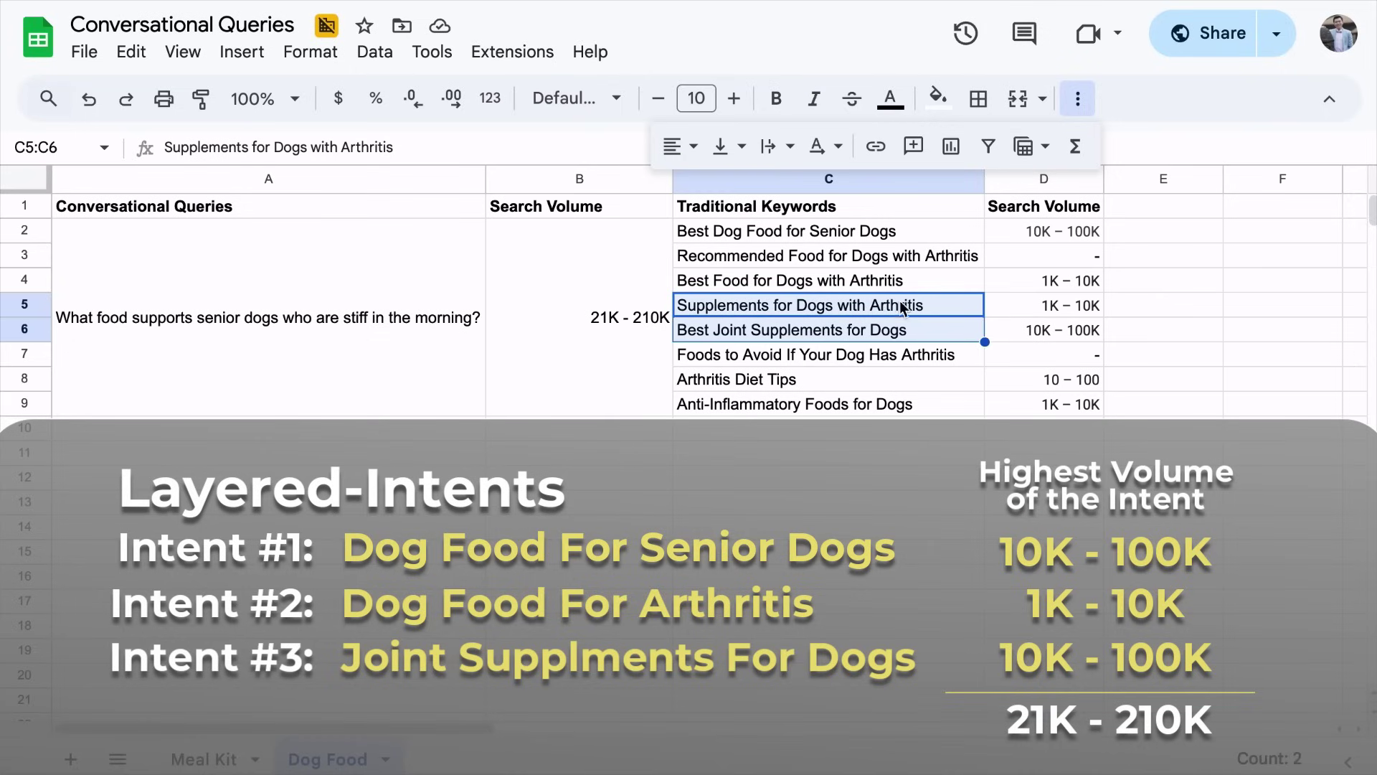
pyautogui.click(1043, 334)
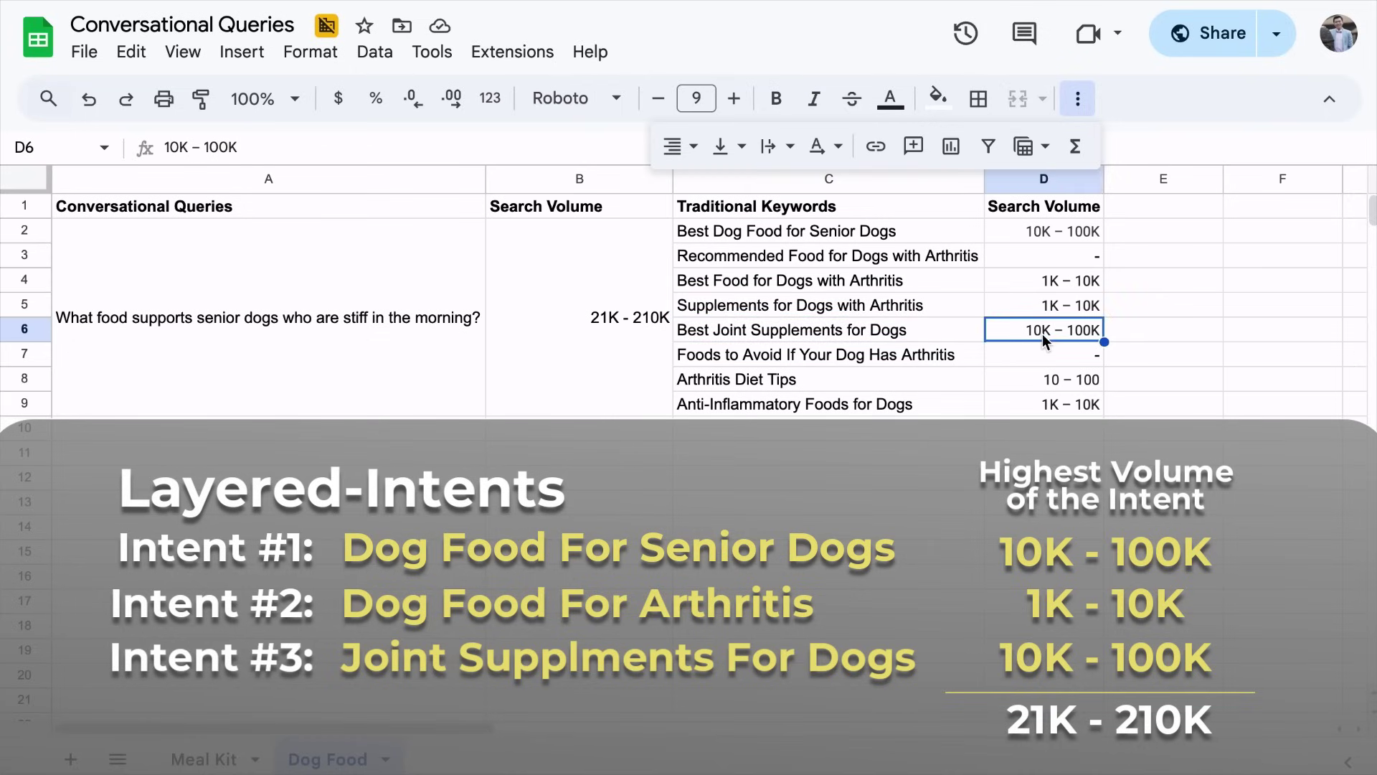
pyautogui.click(605, 313)
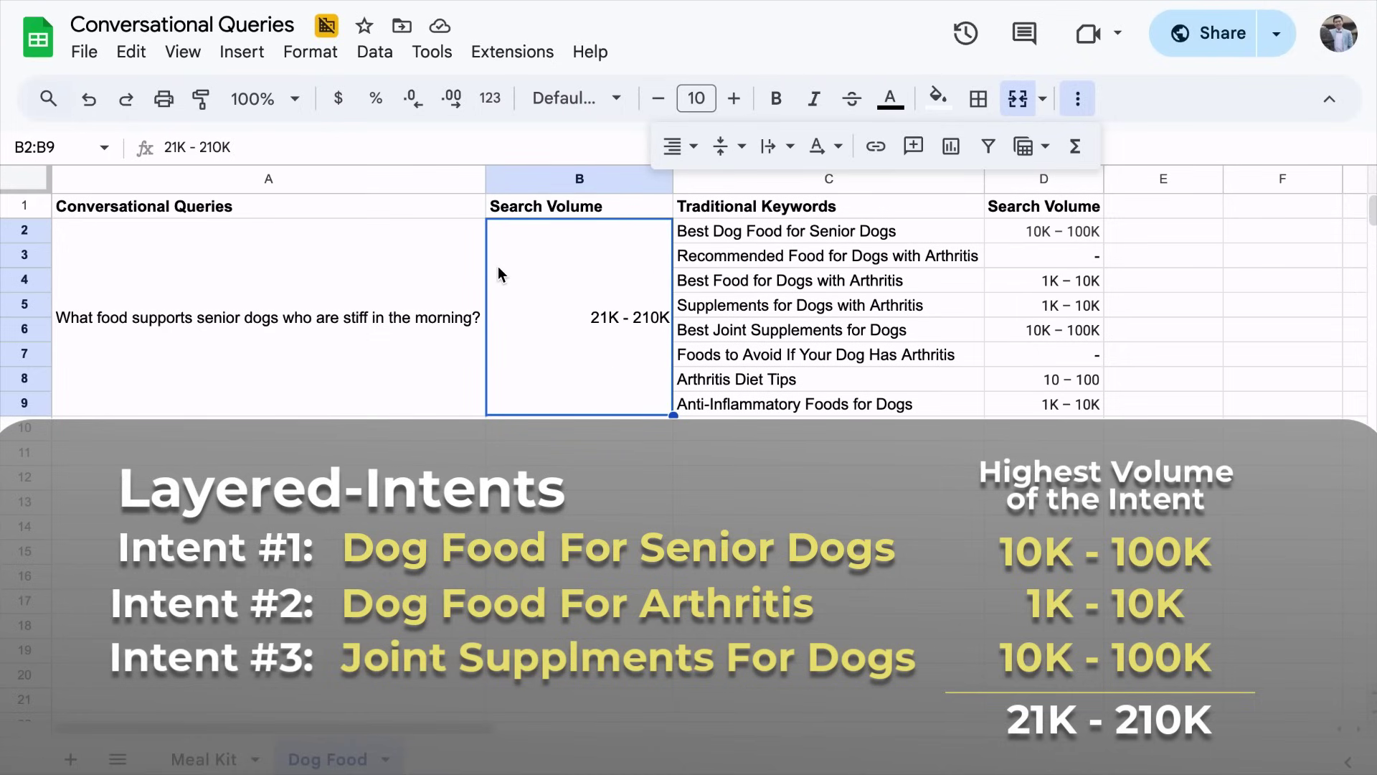
pyautogui.click(272, 318)
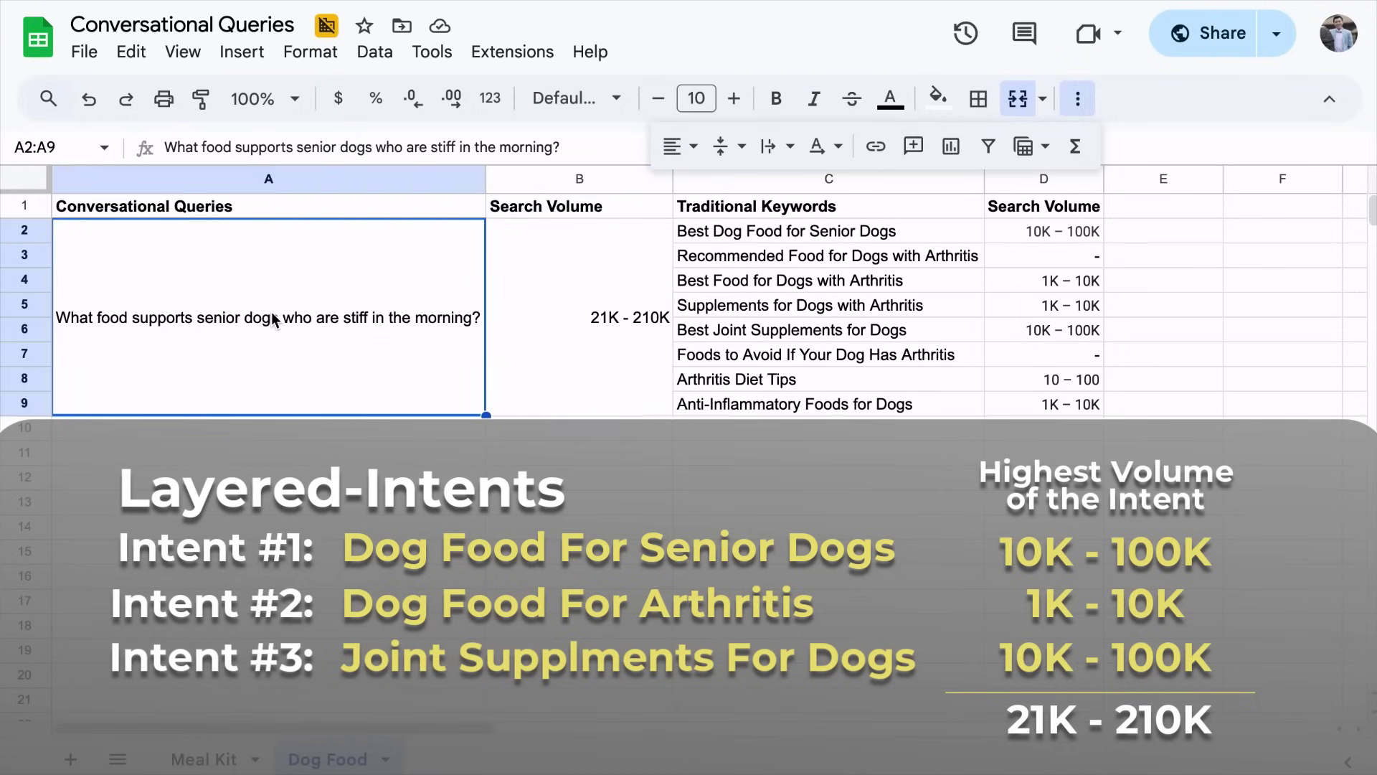